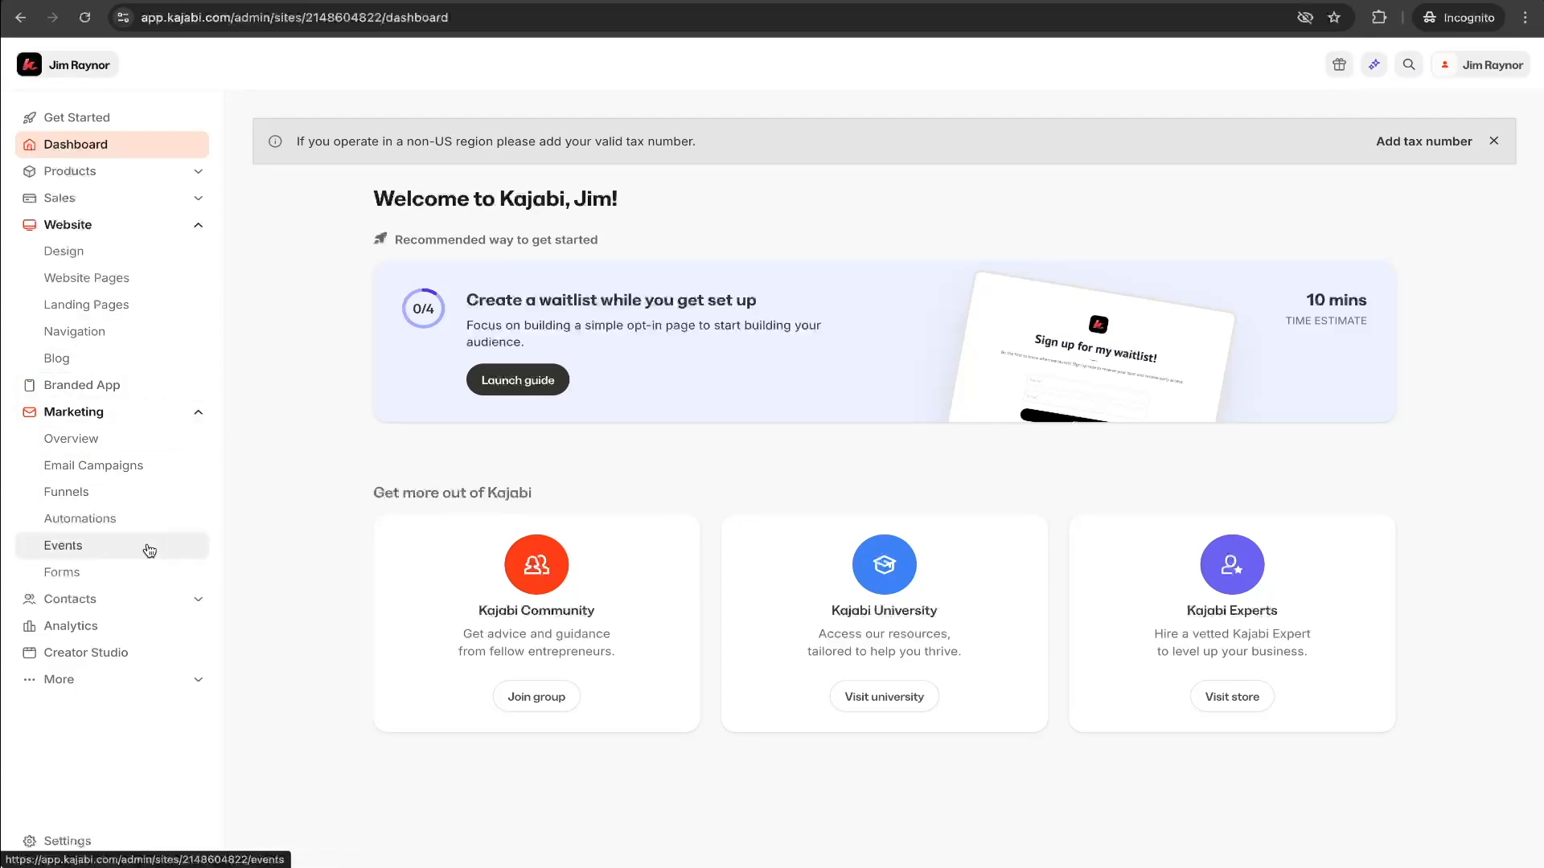
- Create a new marketing form titled Freebie
left_click(63, 572)
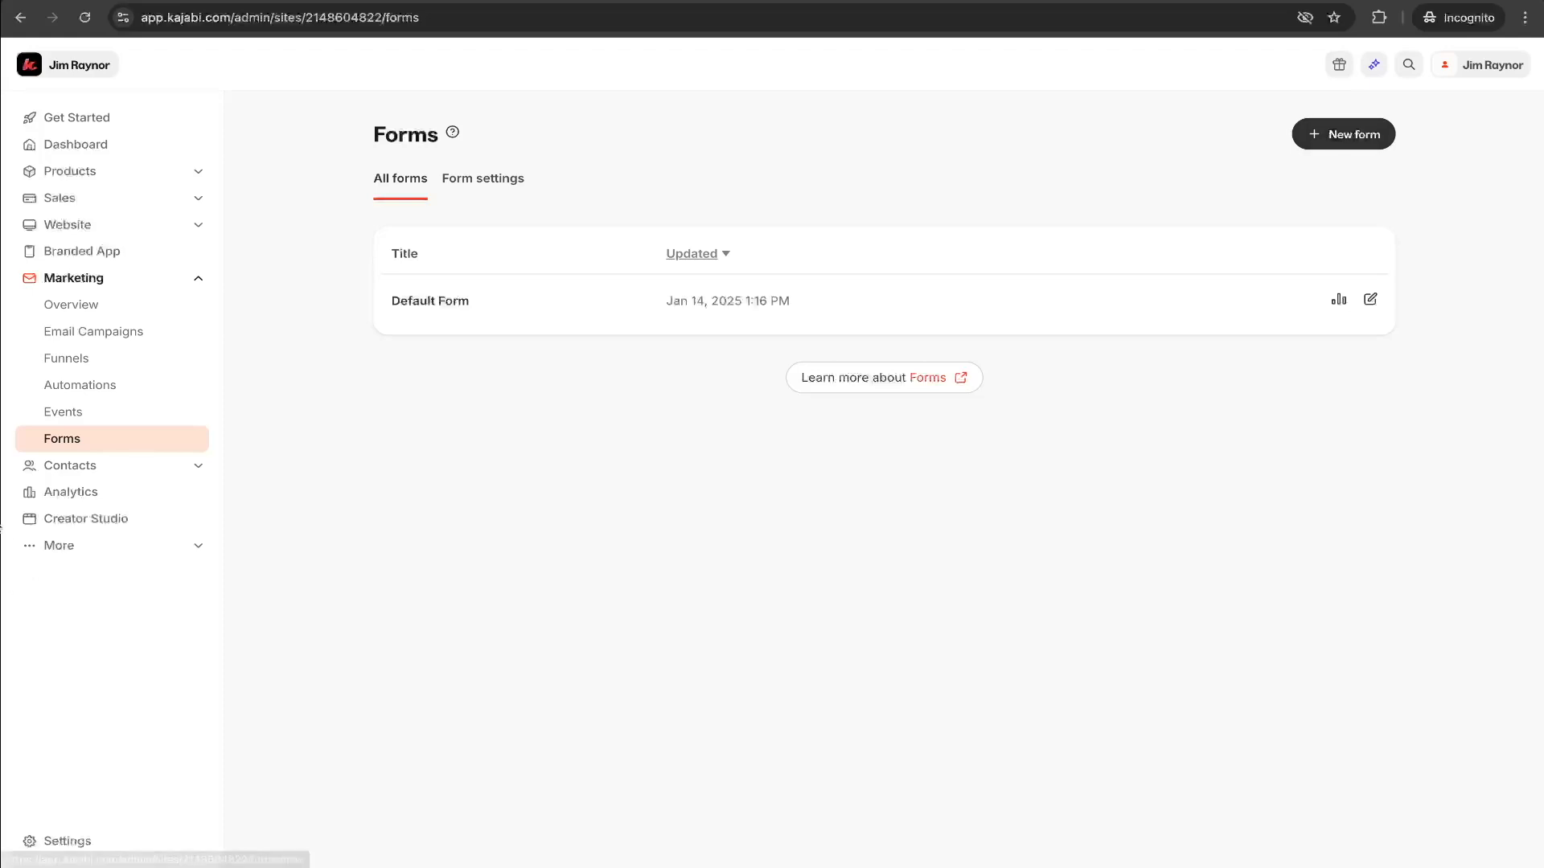
left_click(1349, 136)
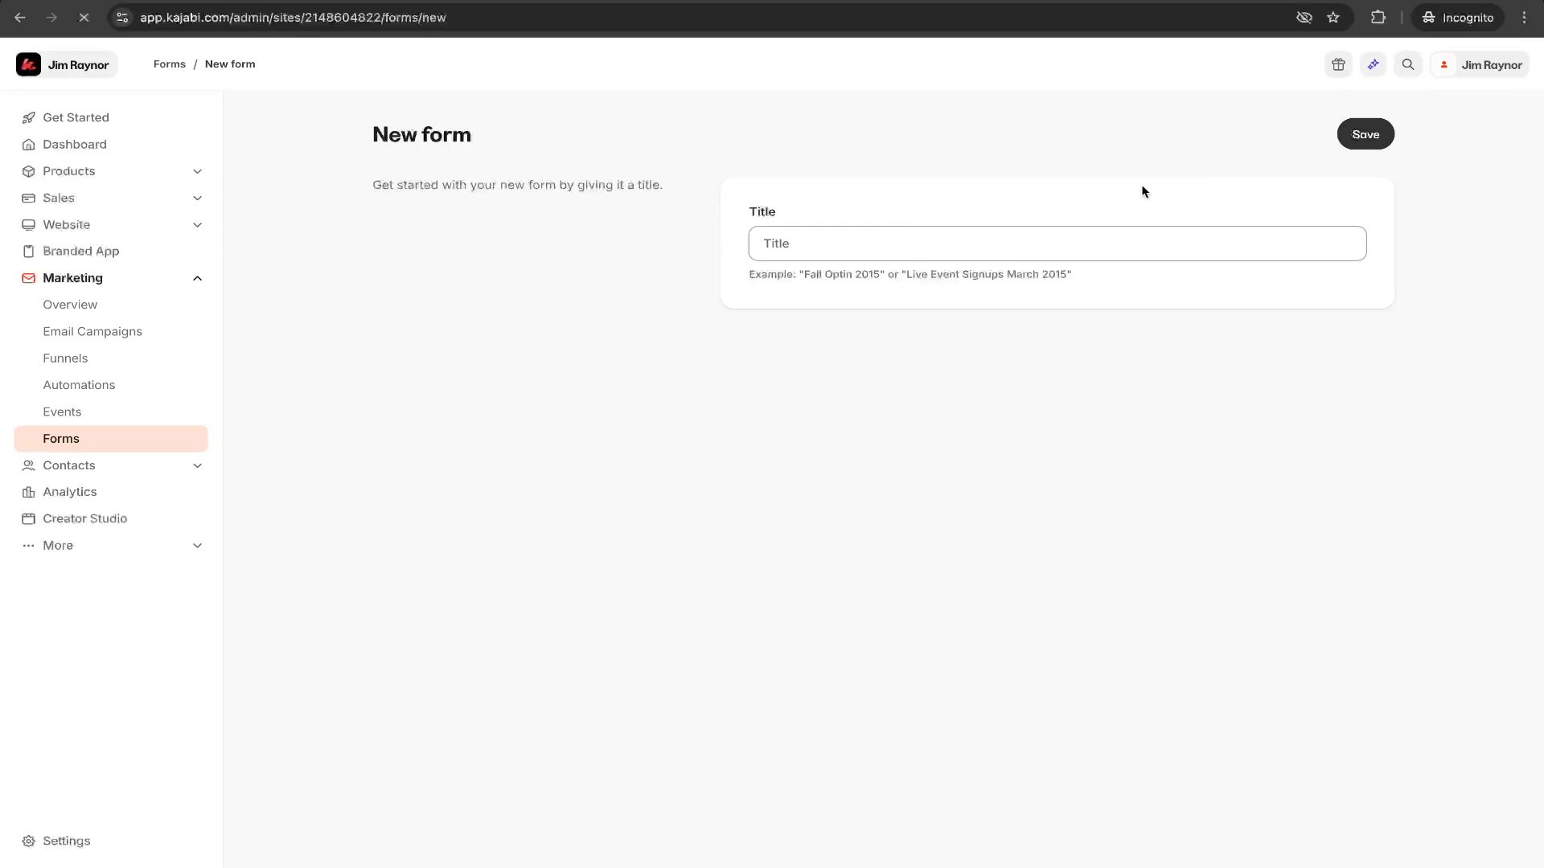
left_click(794, 248)
type("Contact")
key("BackSpace")
key("BackSpace")
key("BackSpace")
key("BackSpace")
key("BackSpace")
key("BackSpace")
type("Freebie W")
key("BackSpace")
key("Return")
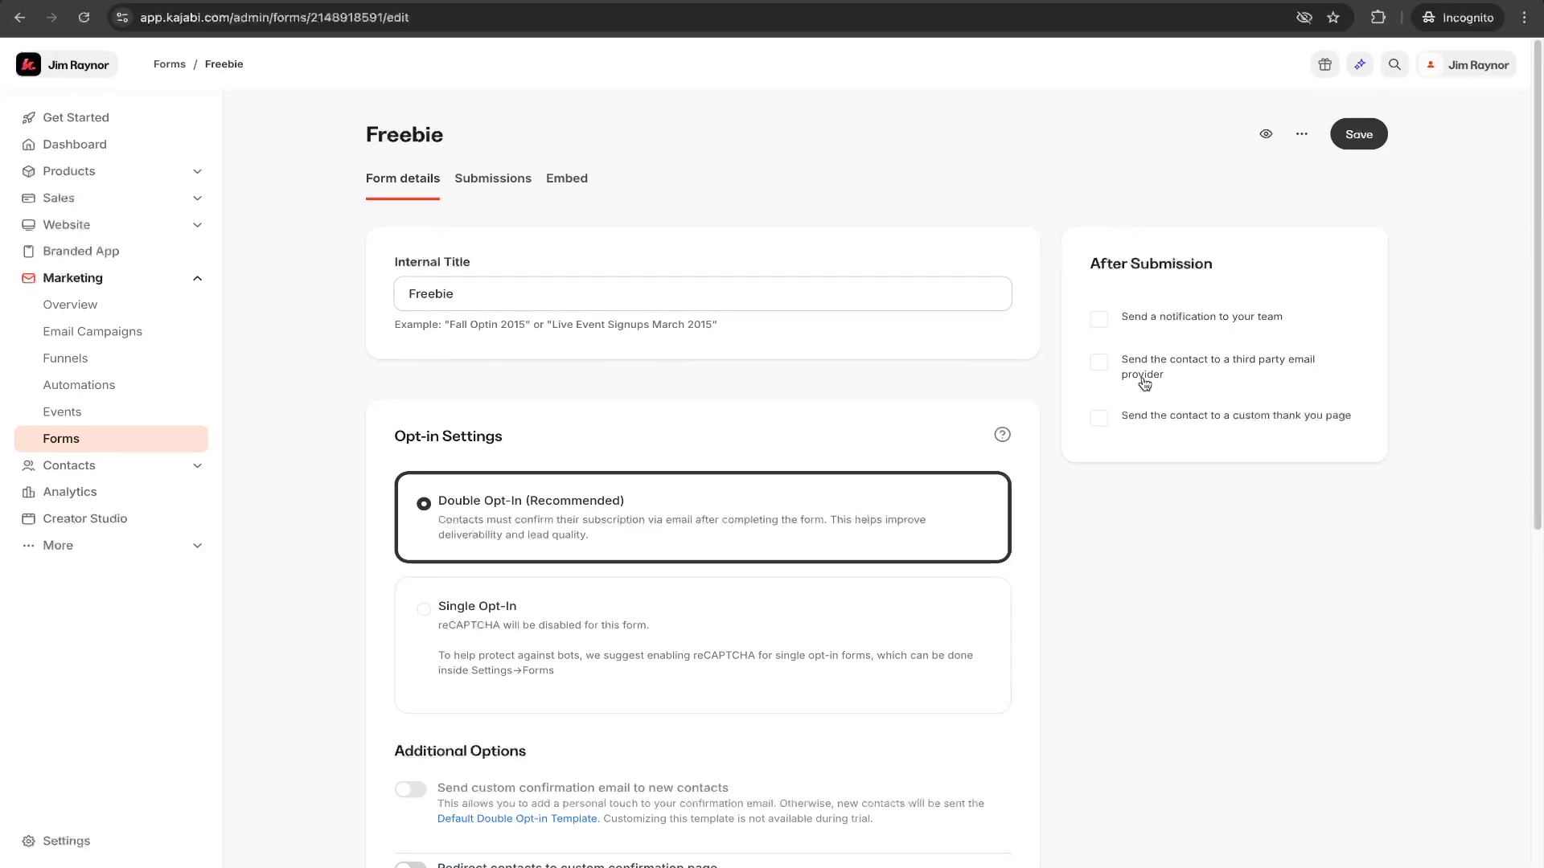
- Try the team notification and third-party email provider options under After Submission, switching each back off
scroll(734, 510, "down", 6)
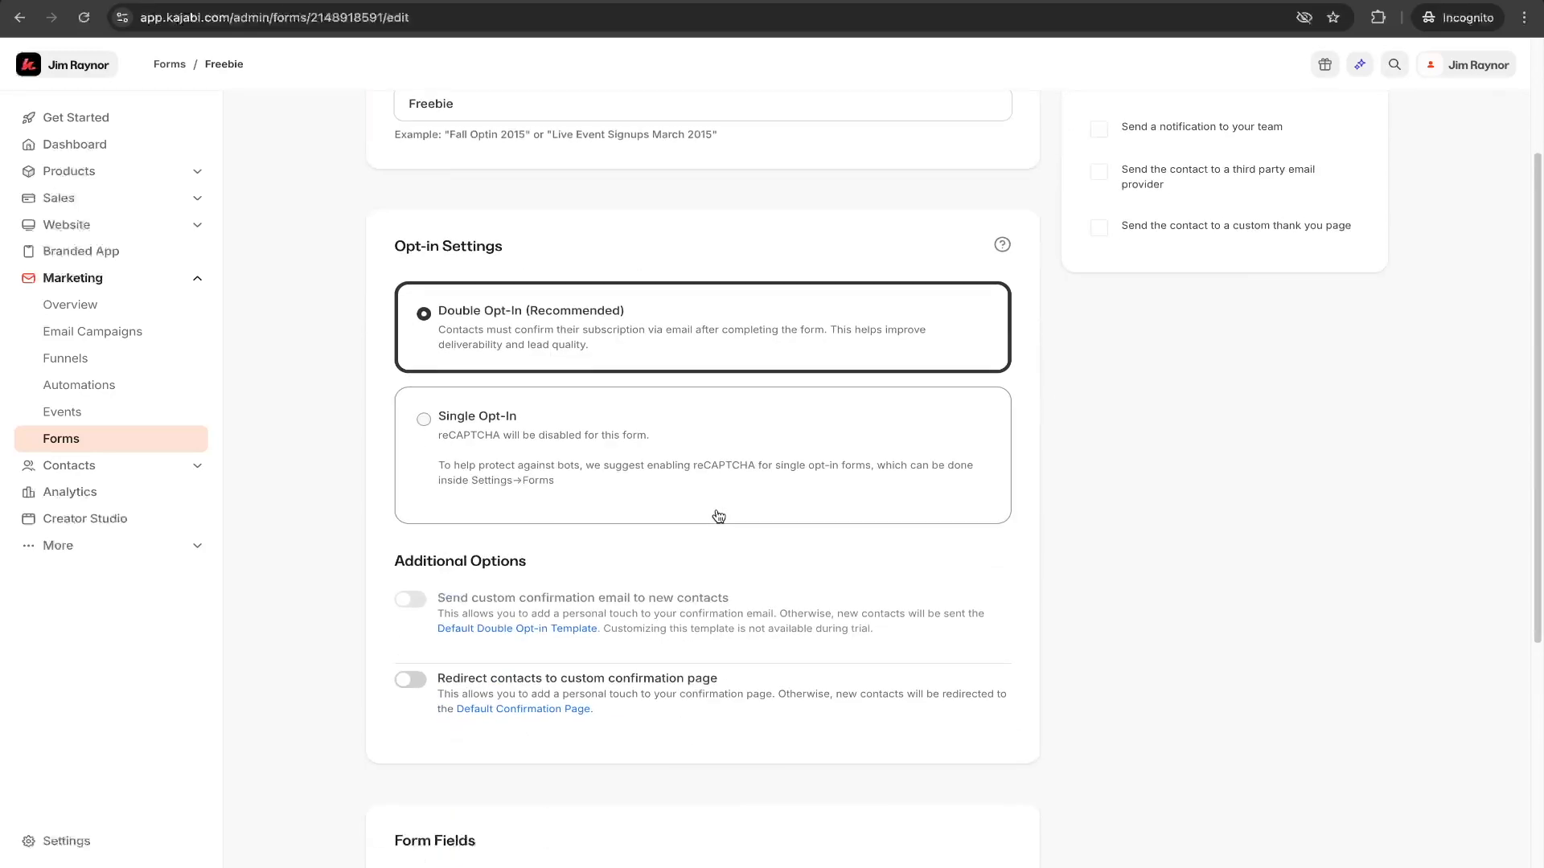
scroll(517, 496, "down", 1)
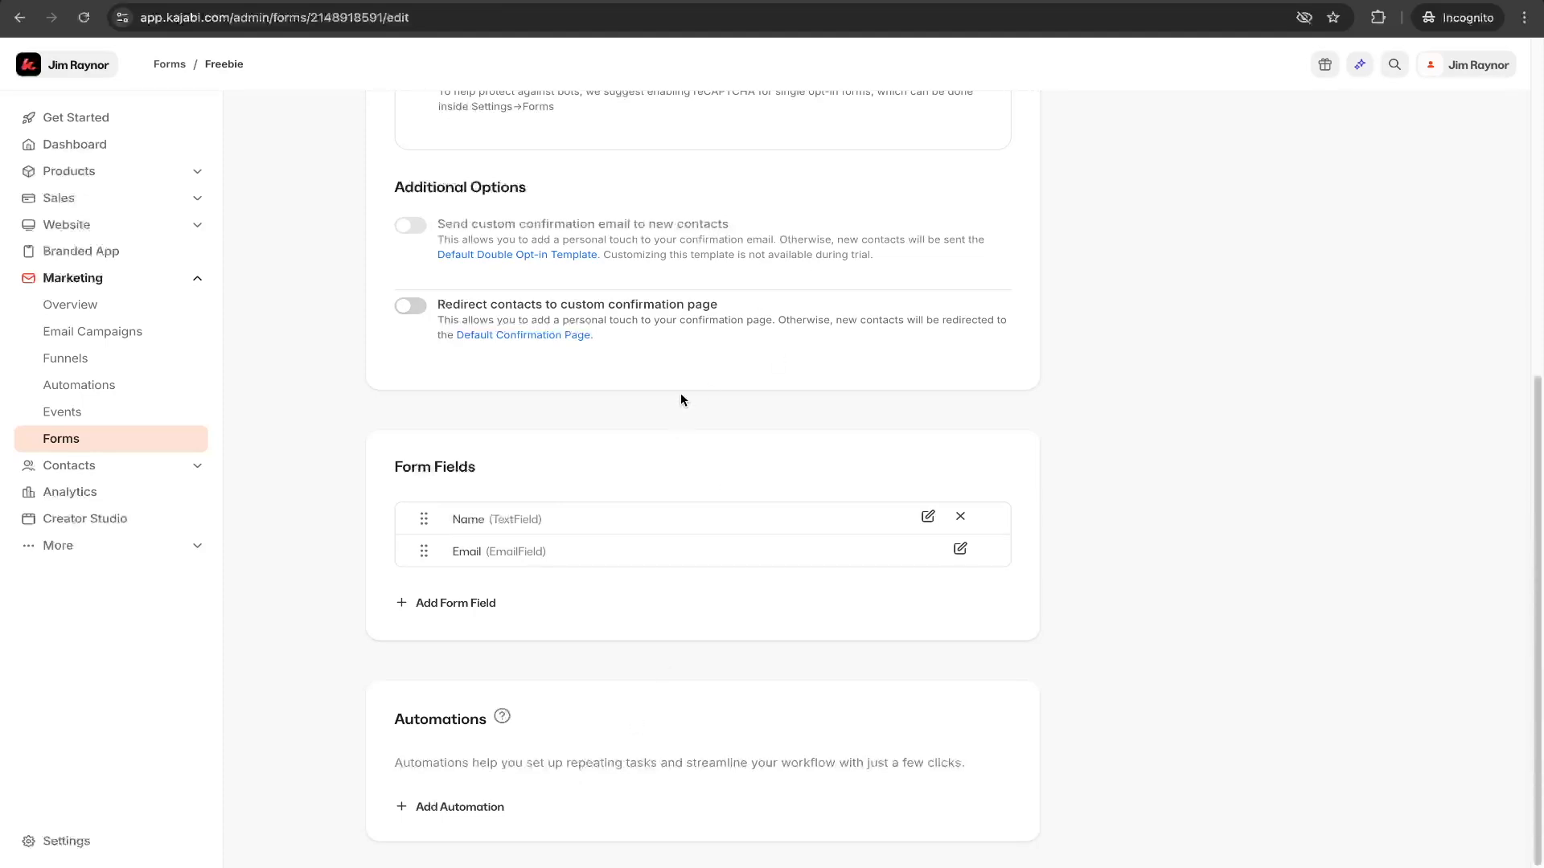
scroll(681, 396, "up", 7)
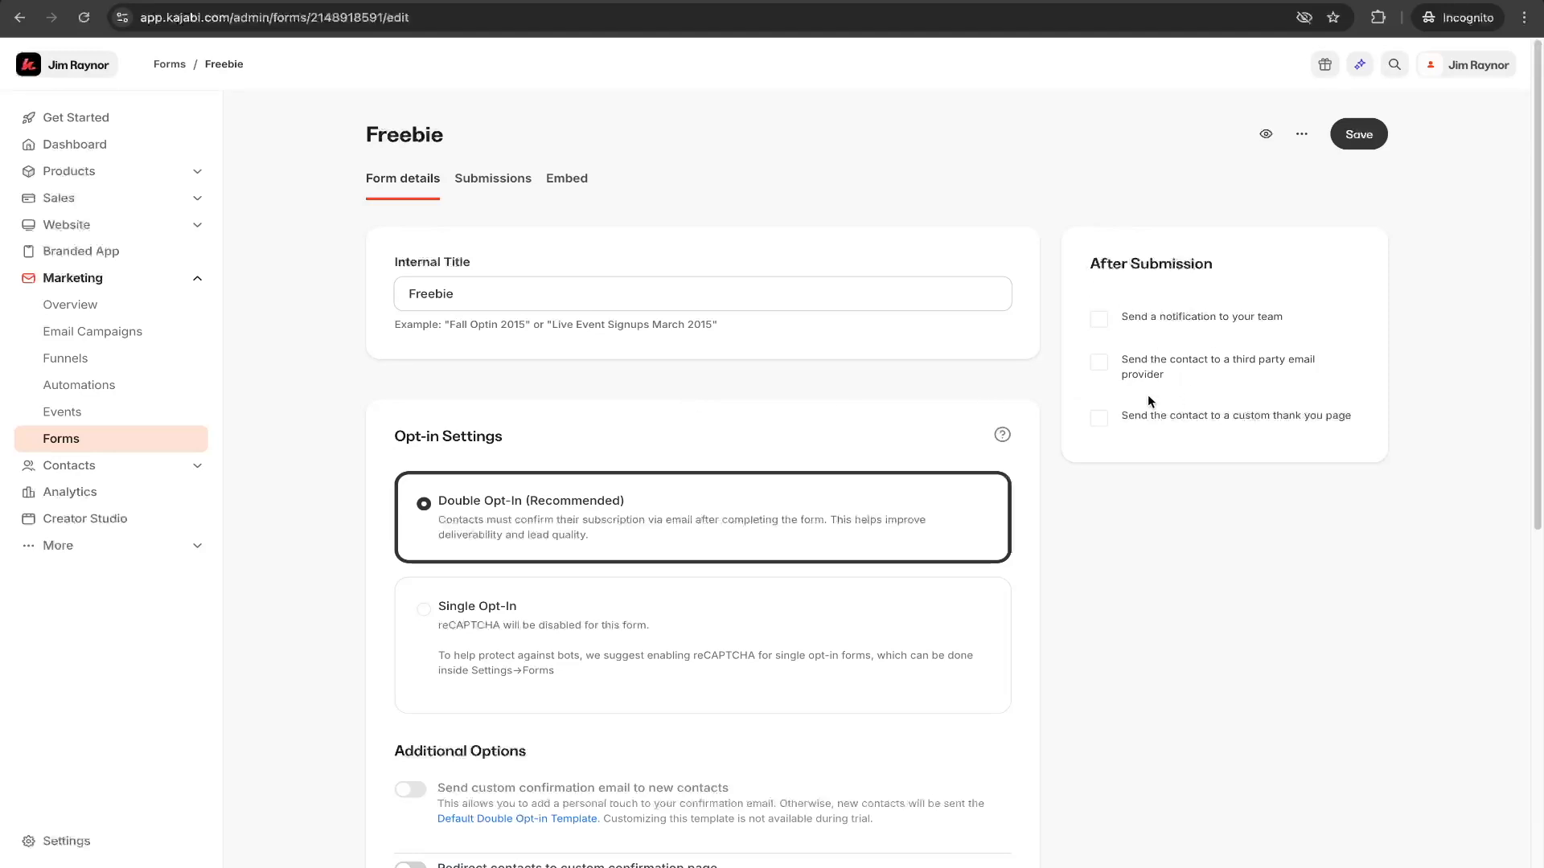
left_click(1100, 321)
left_click(1119, 352)
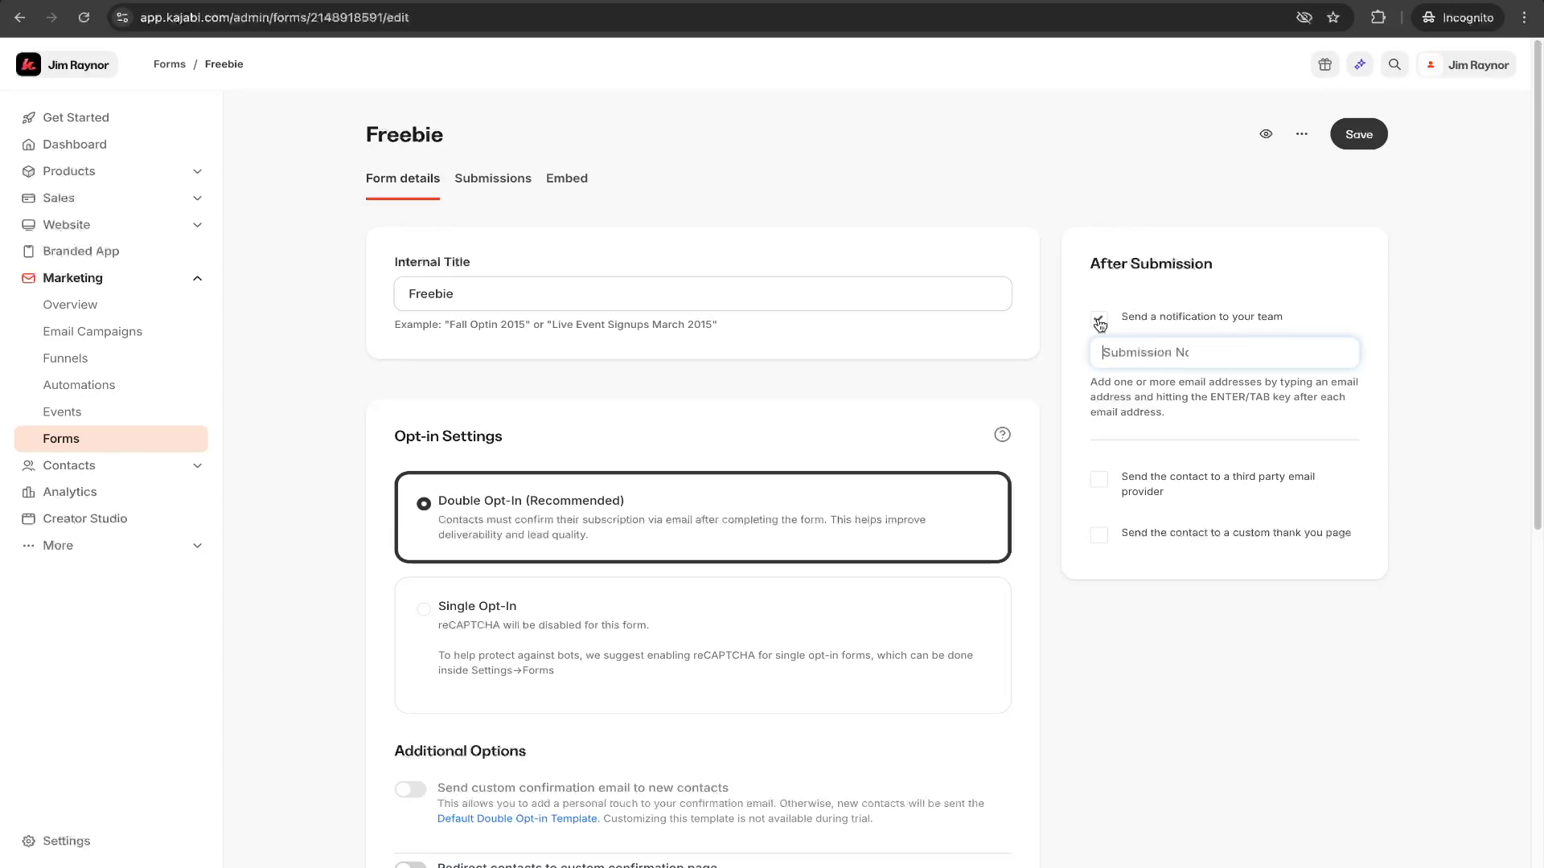
left_click(1099, 323)
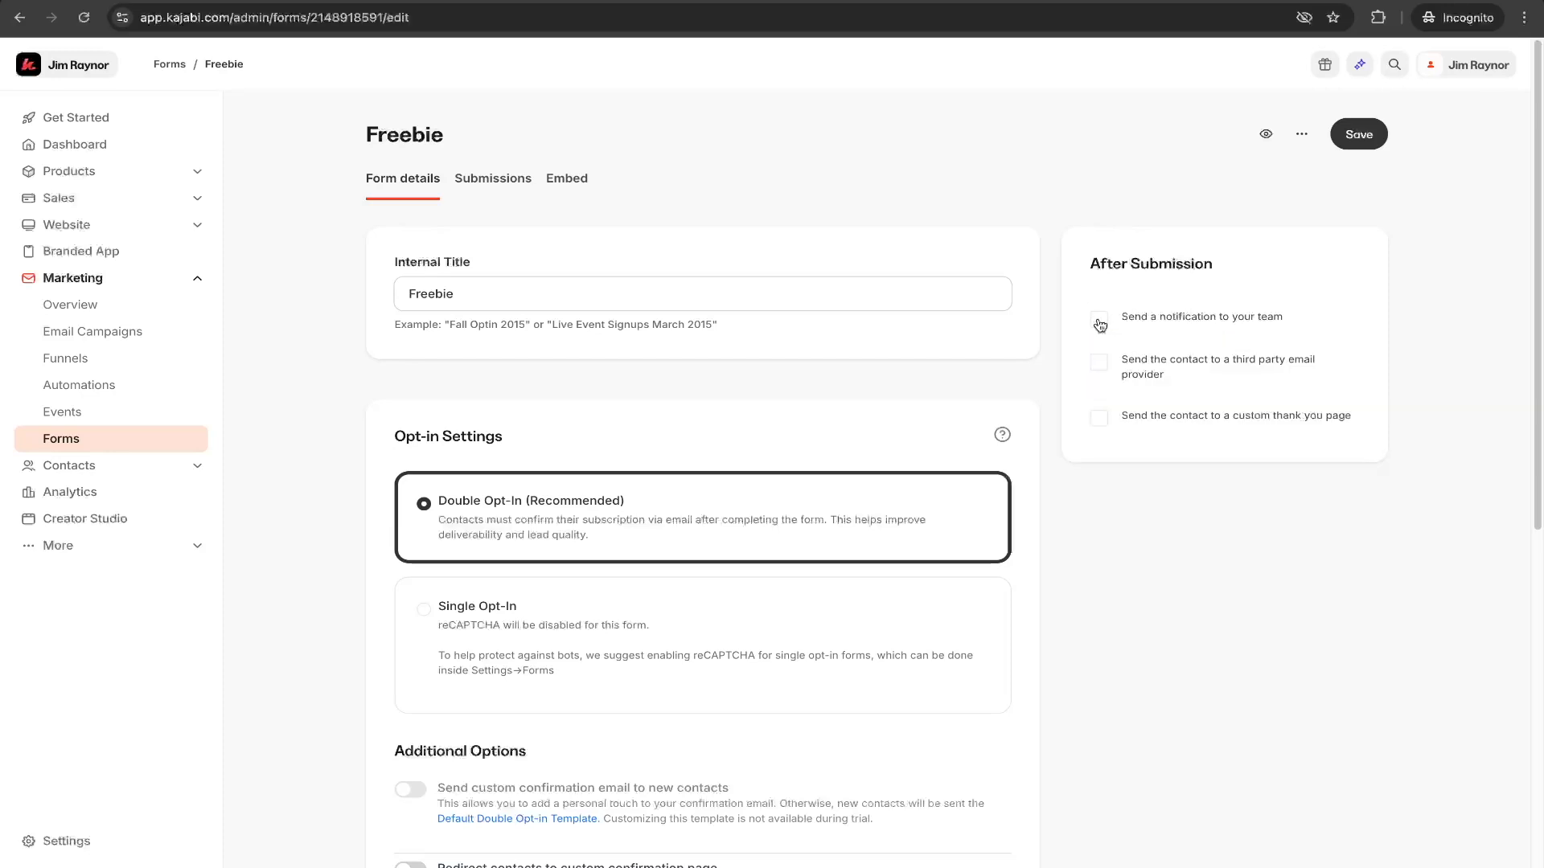
left_click(1102, 367)
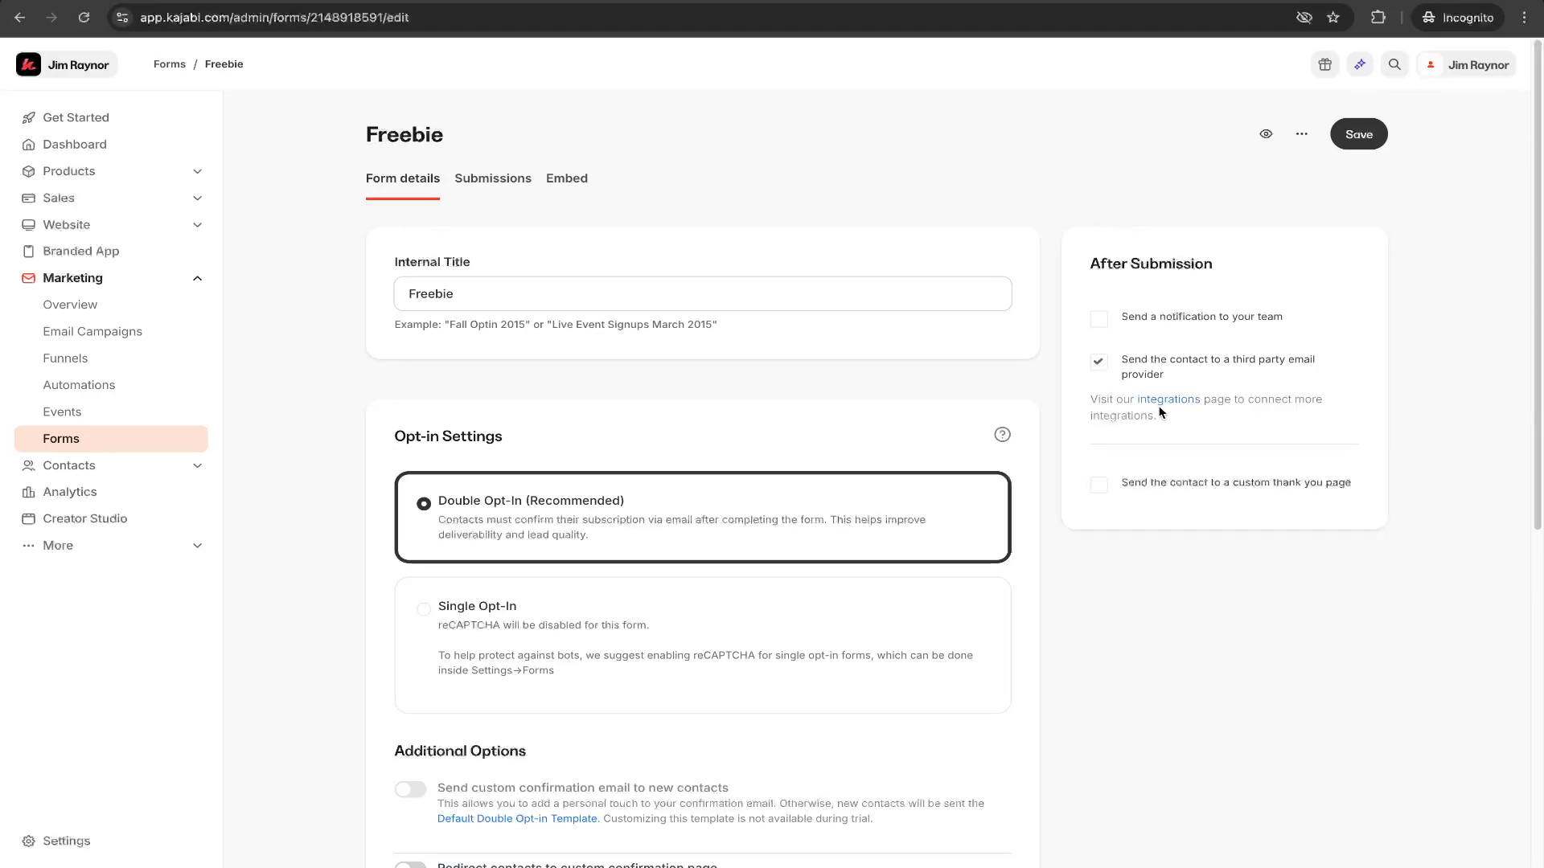
left_click(1100, 362)
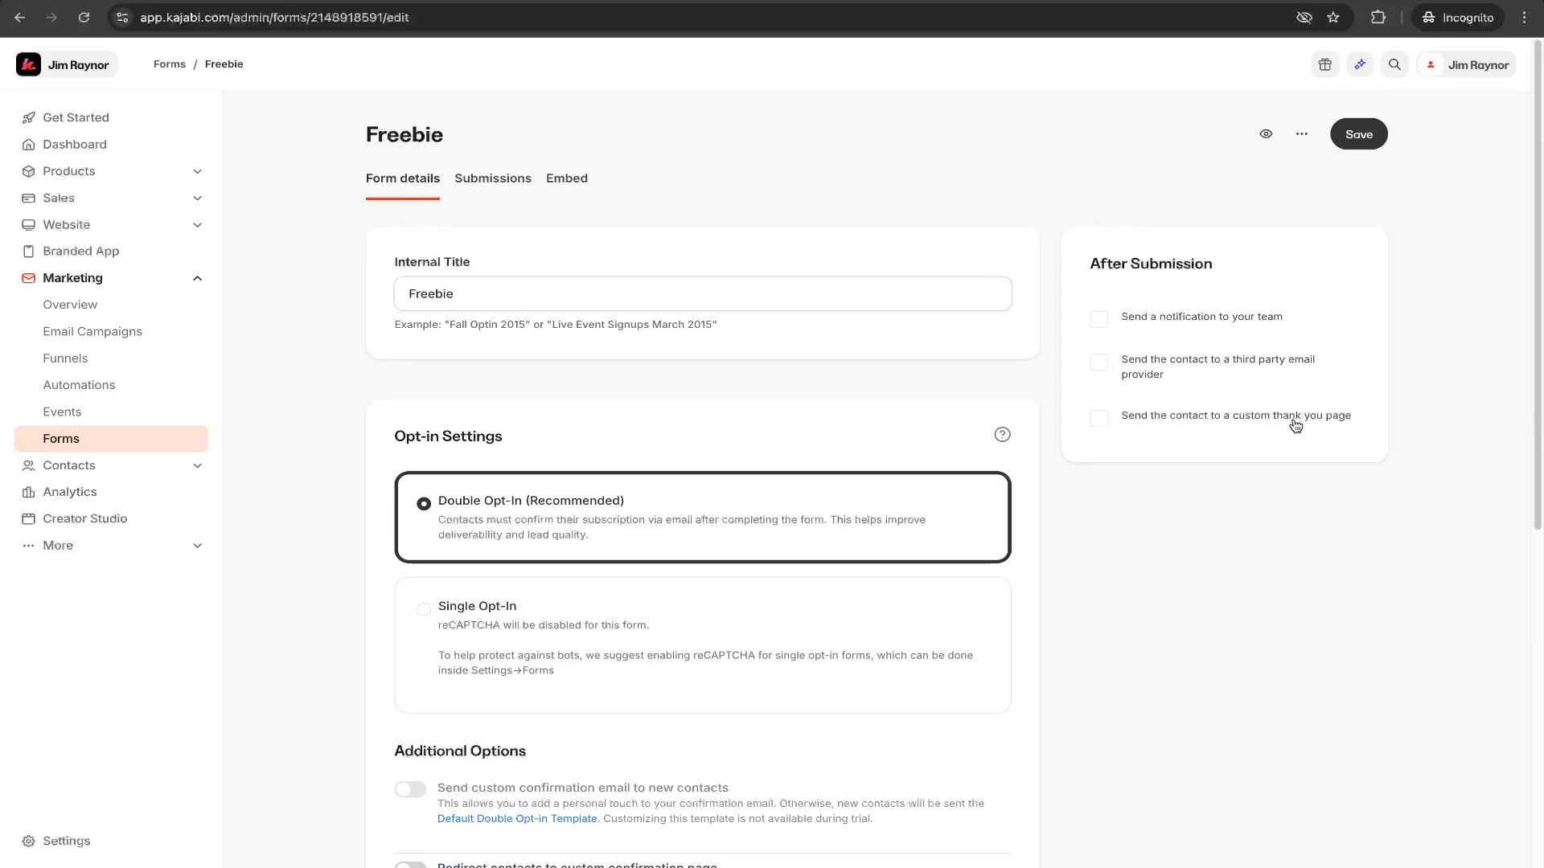
- Try the option that sends the contact to a custom thank you page, and switch it back off
left_click(1100, 424)
left_click(1114, 454)
left_click(1120, 457)
left_click(1101, 419)
left_click_drag(1119, 419, 1345, 428)
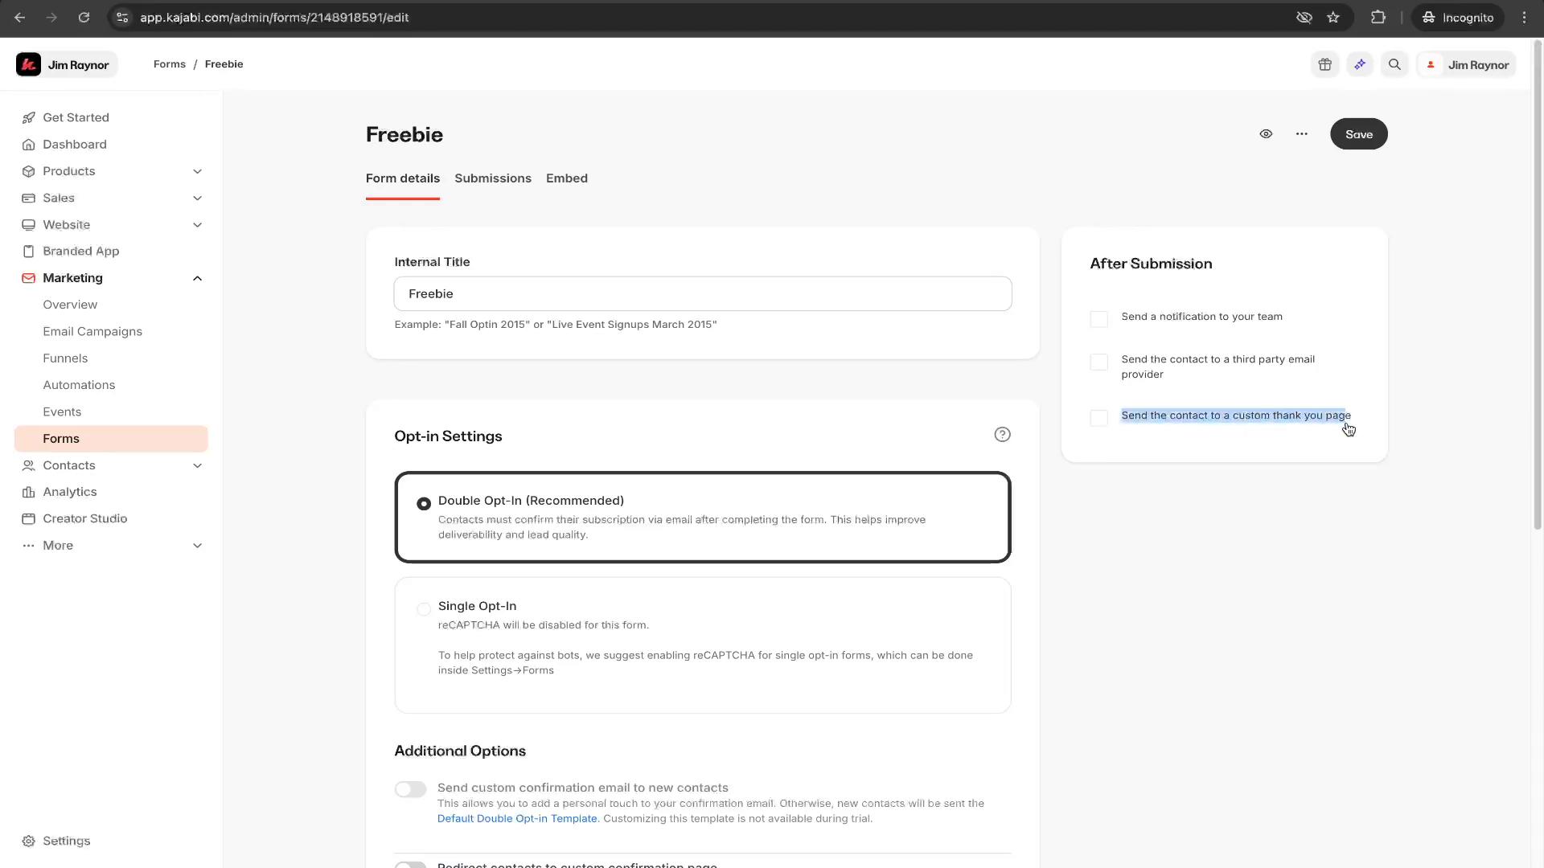
left_click(1231, 437)
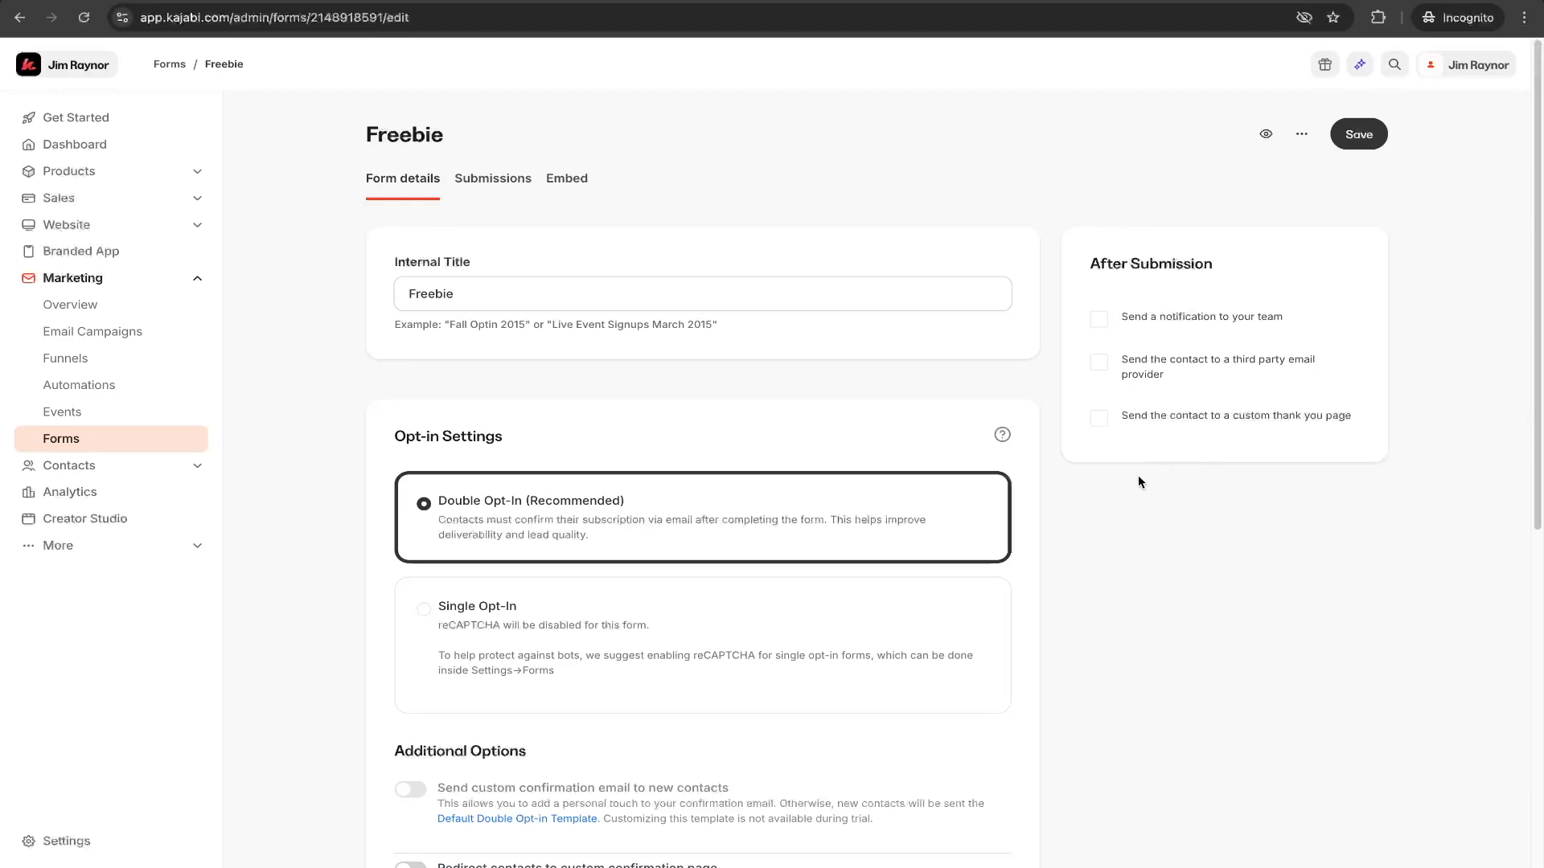
- Try switching the Name form field's required setting off and back on, and dismiss its edit dialog without saving
scroll(499, 546, "down", 2)
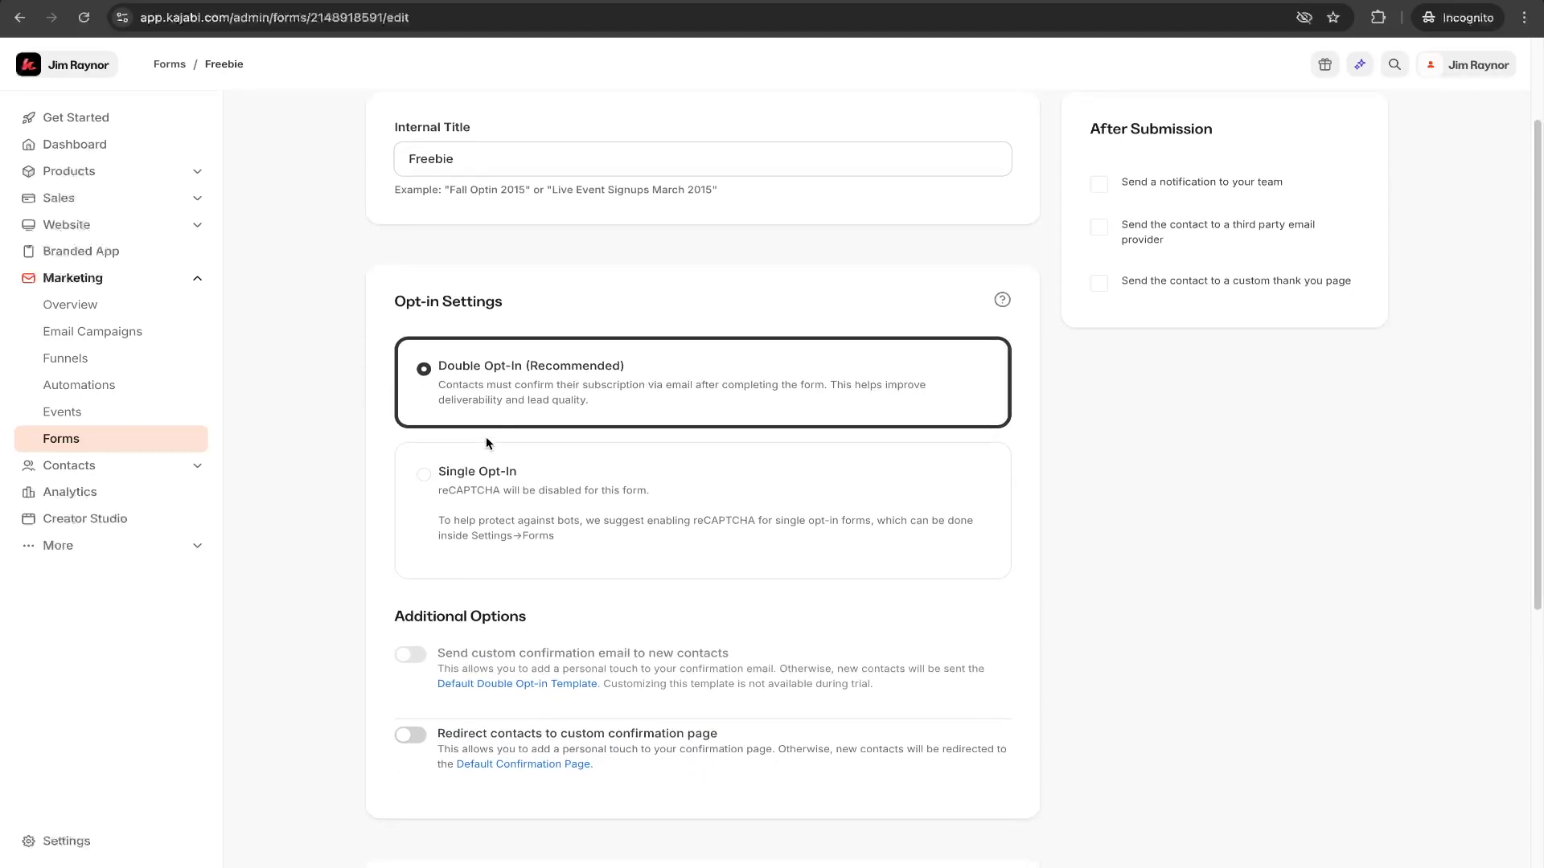
scroll(563, 410, "down", 1)
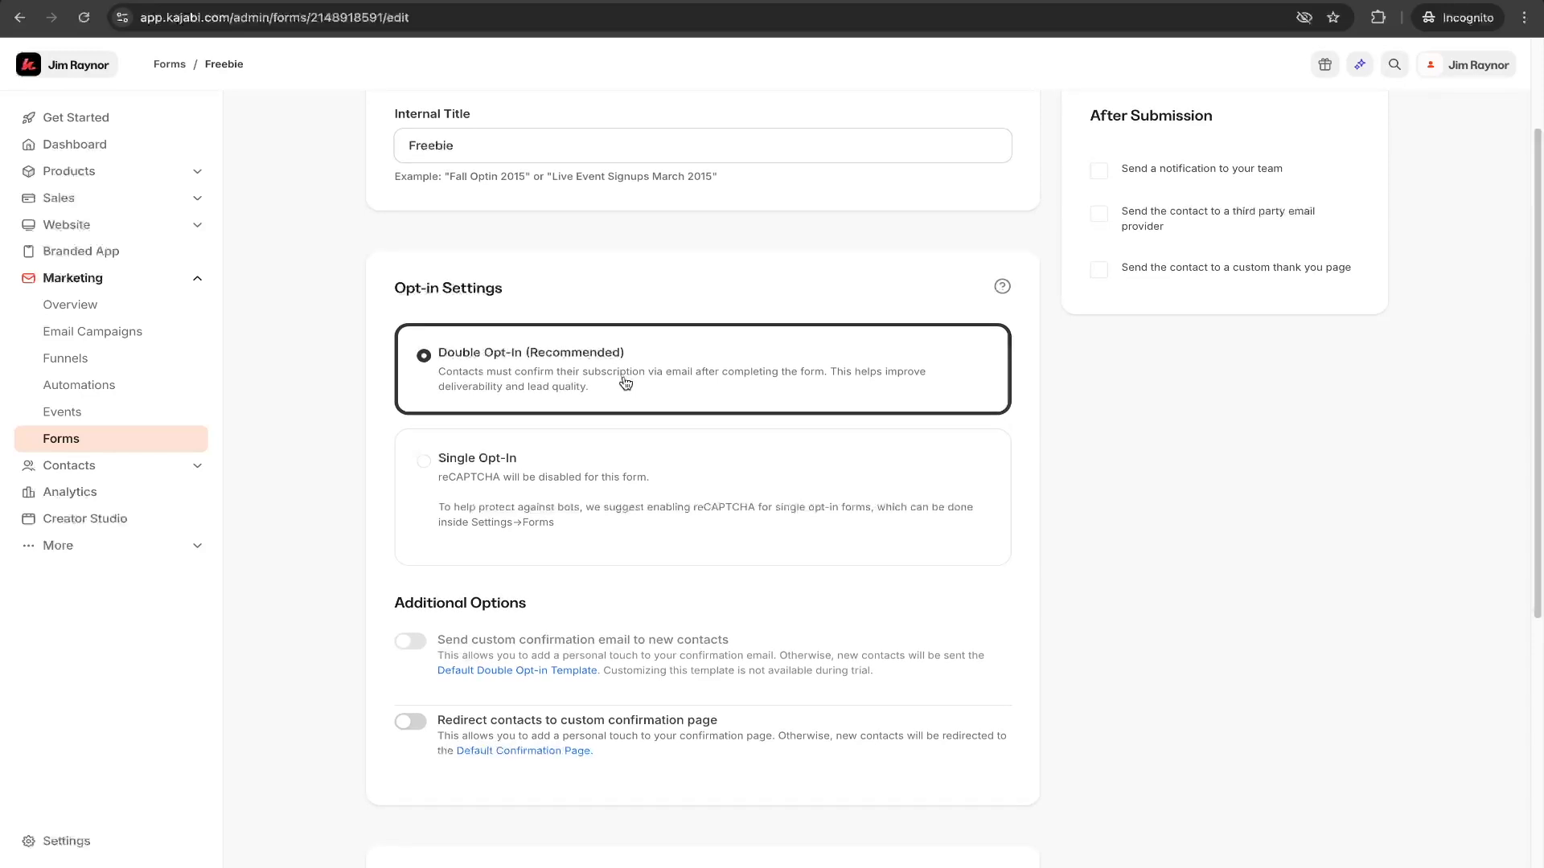
scroll(579, 402, "down", 1)
scroll(581, 429, "down", 1)
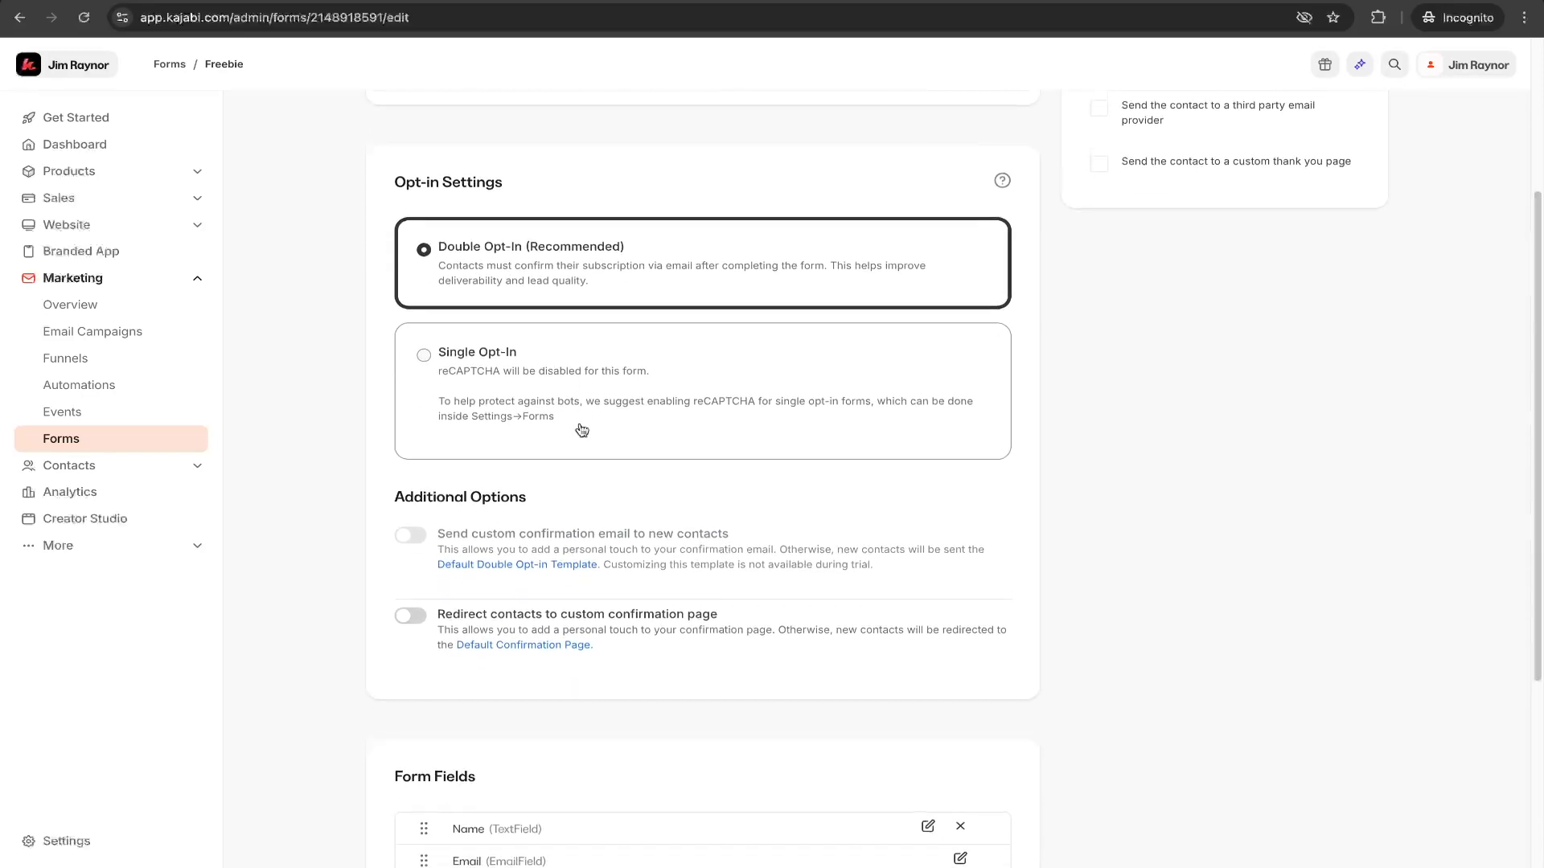
scroll(581, 430, "down", 1)
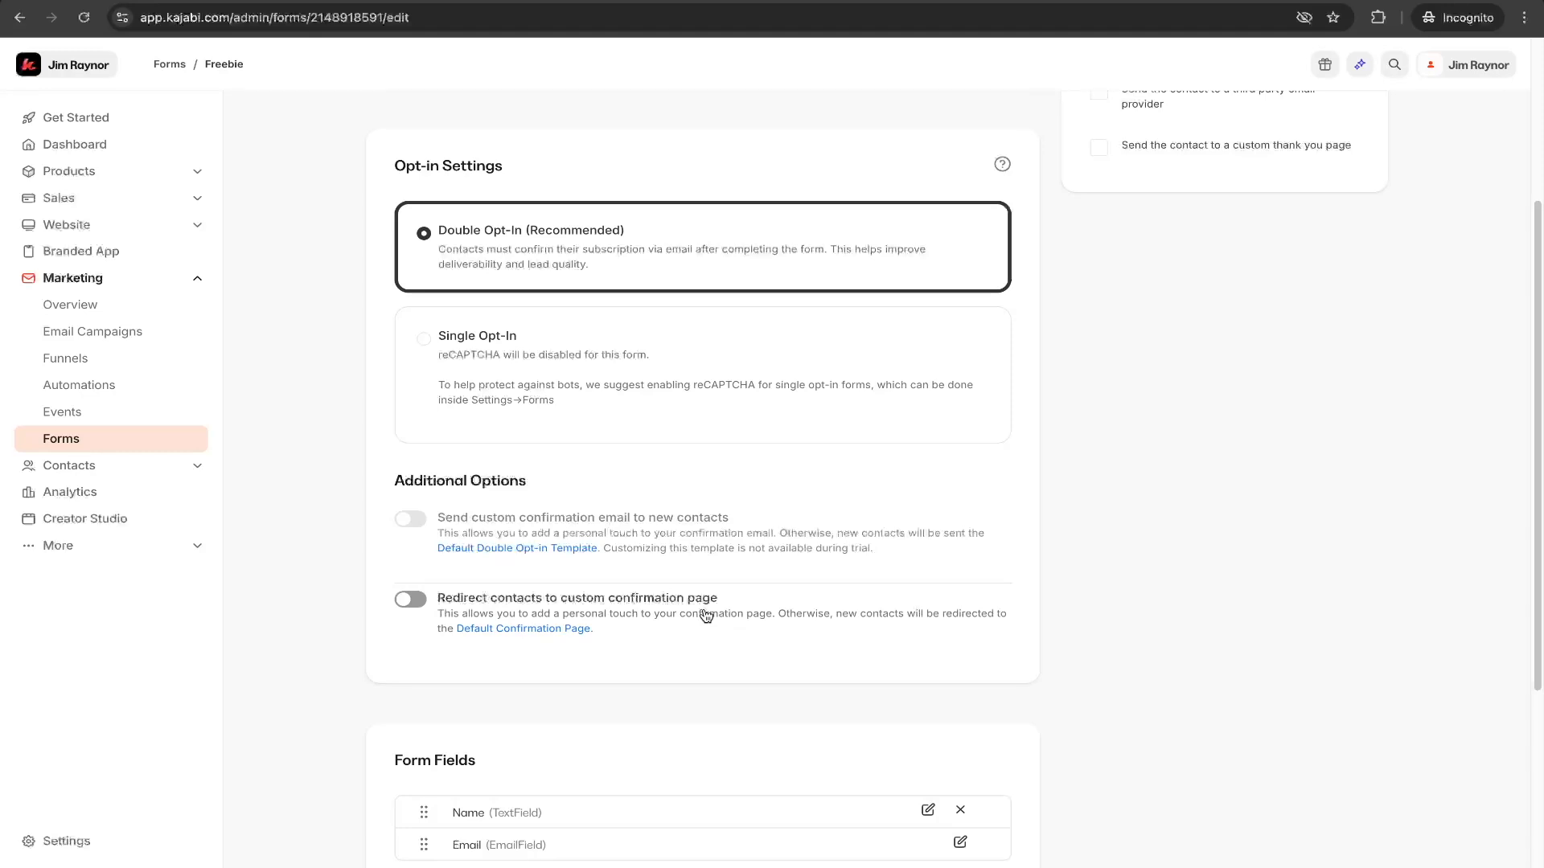
scroll(706, 616, "down", 4)
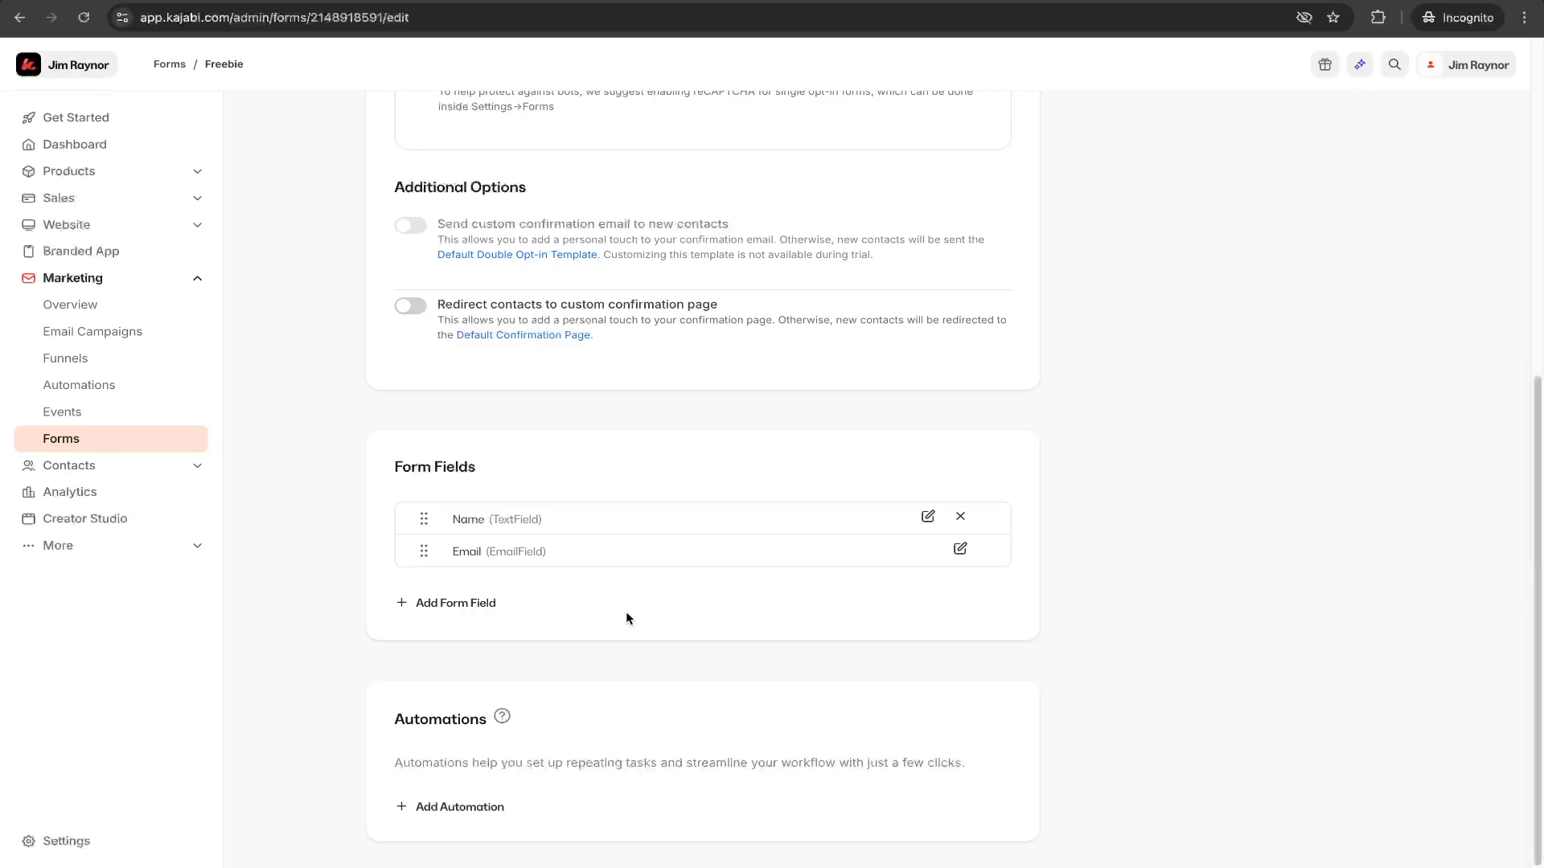
left_click(928, 516)
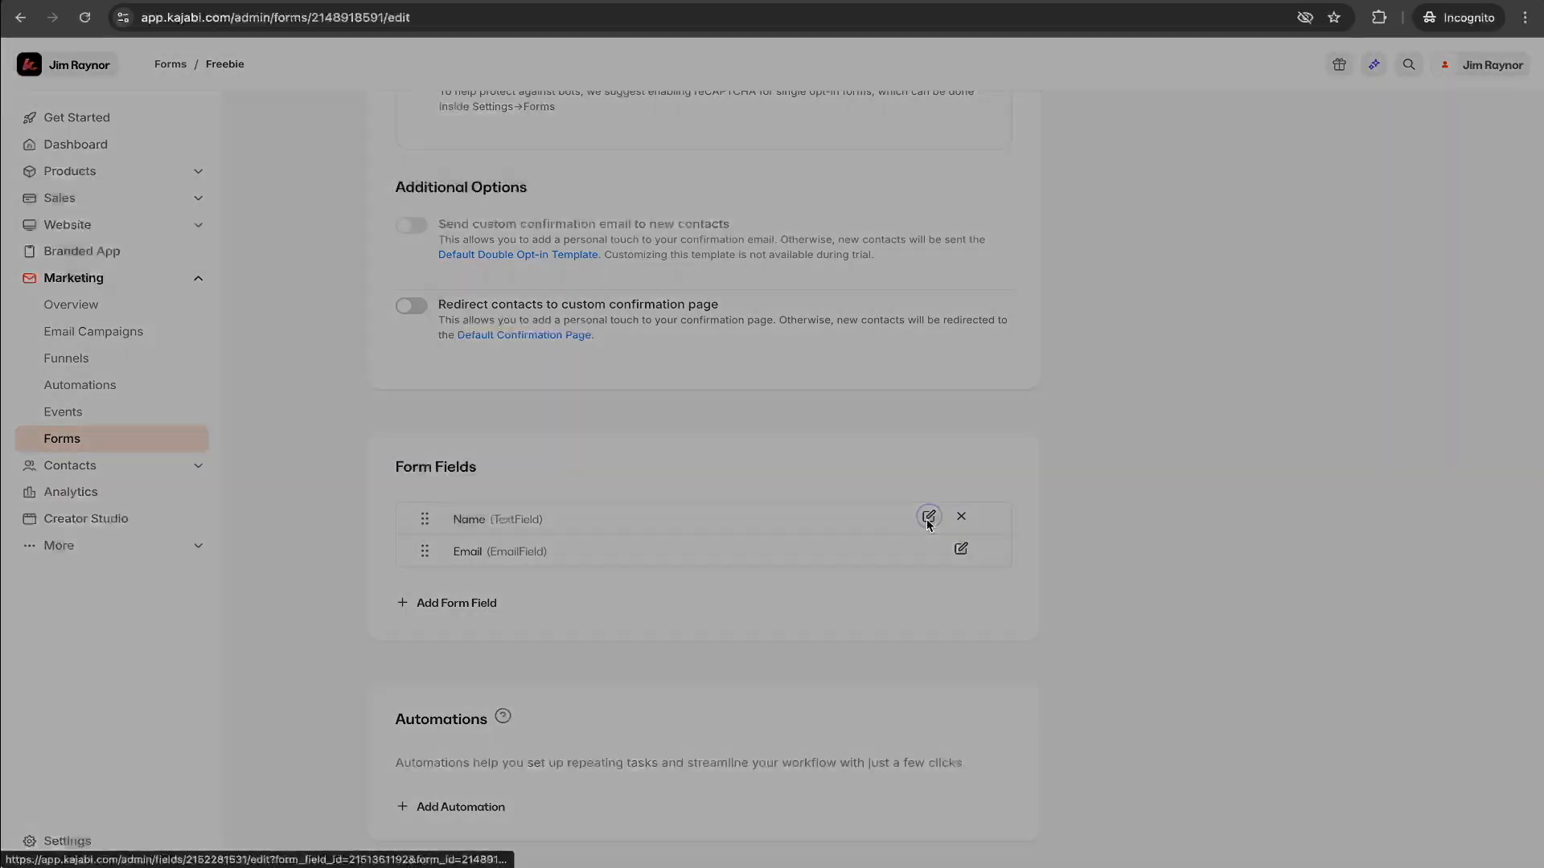
left_click(563, 414)
left_click(565, 415)
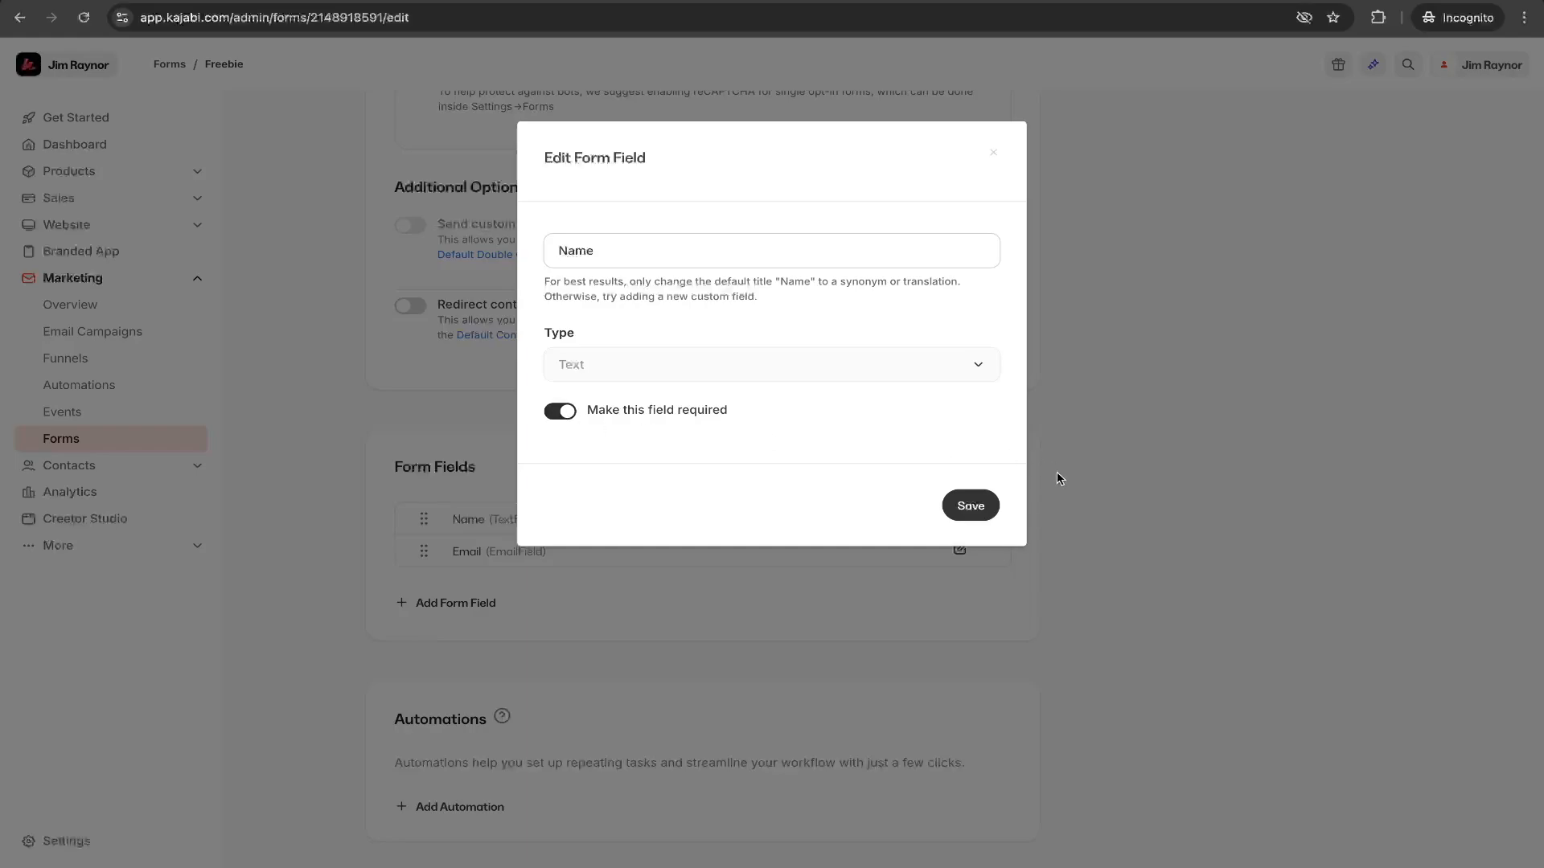
left_click(1056, 474)
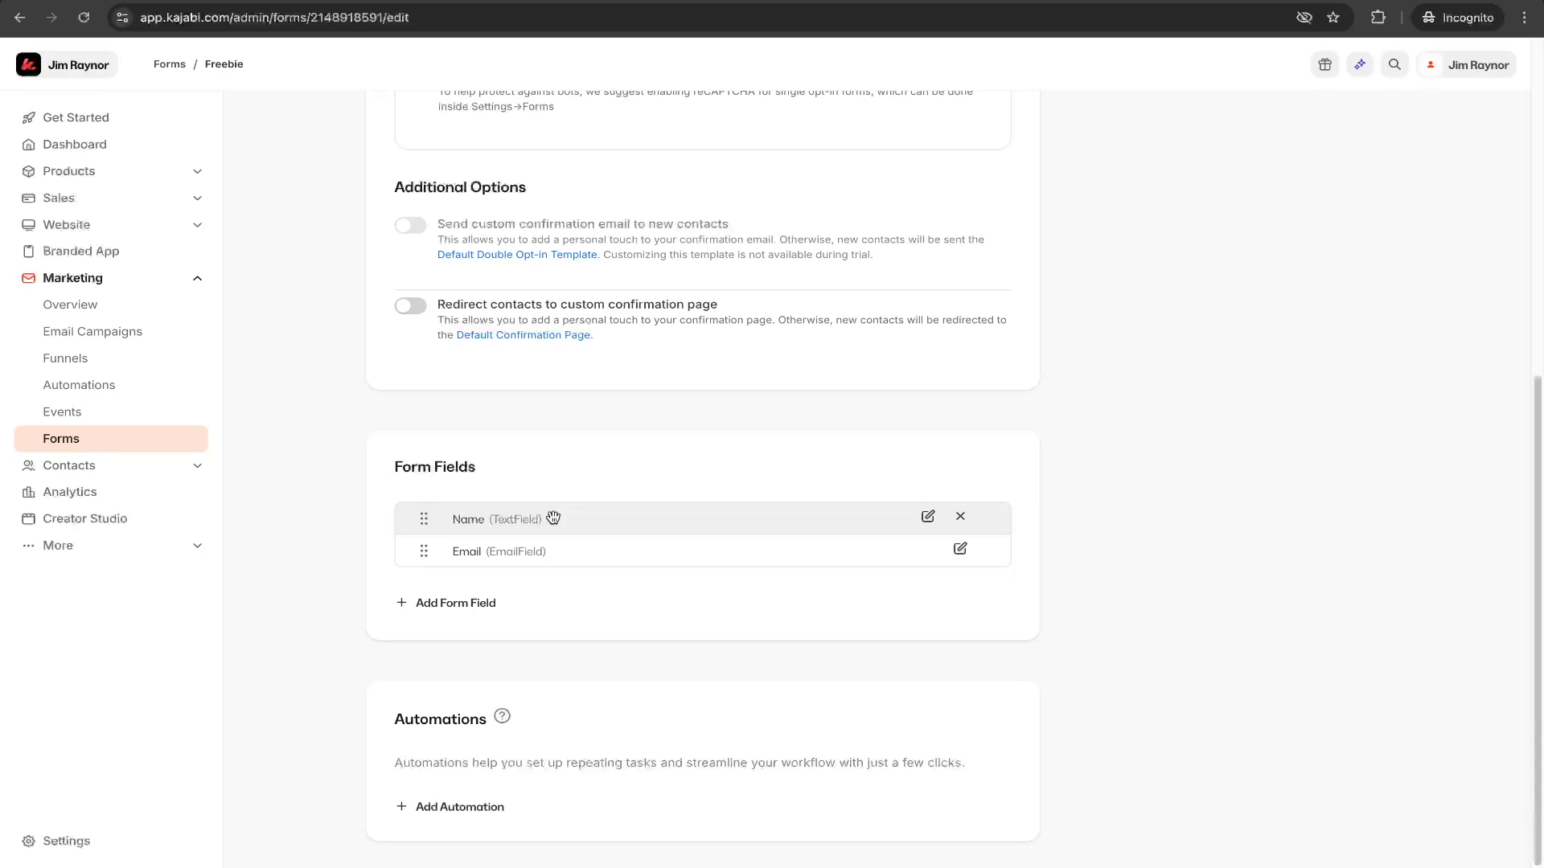
- Rename the Name form field to Full Name and save it
left_click(931, 518)
left_click(558, 252)
type("Full Name")
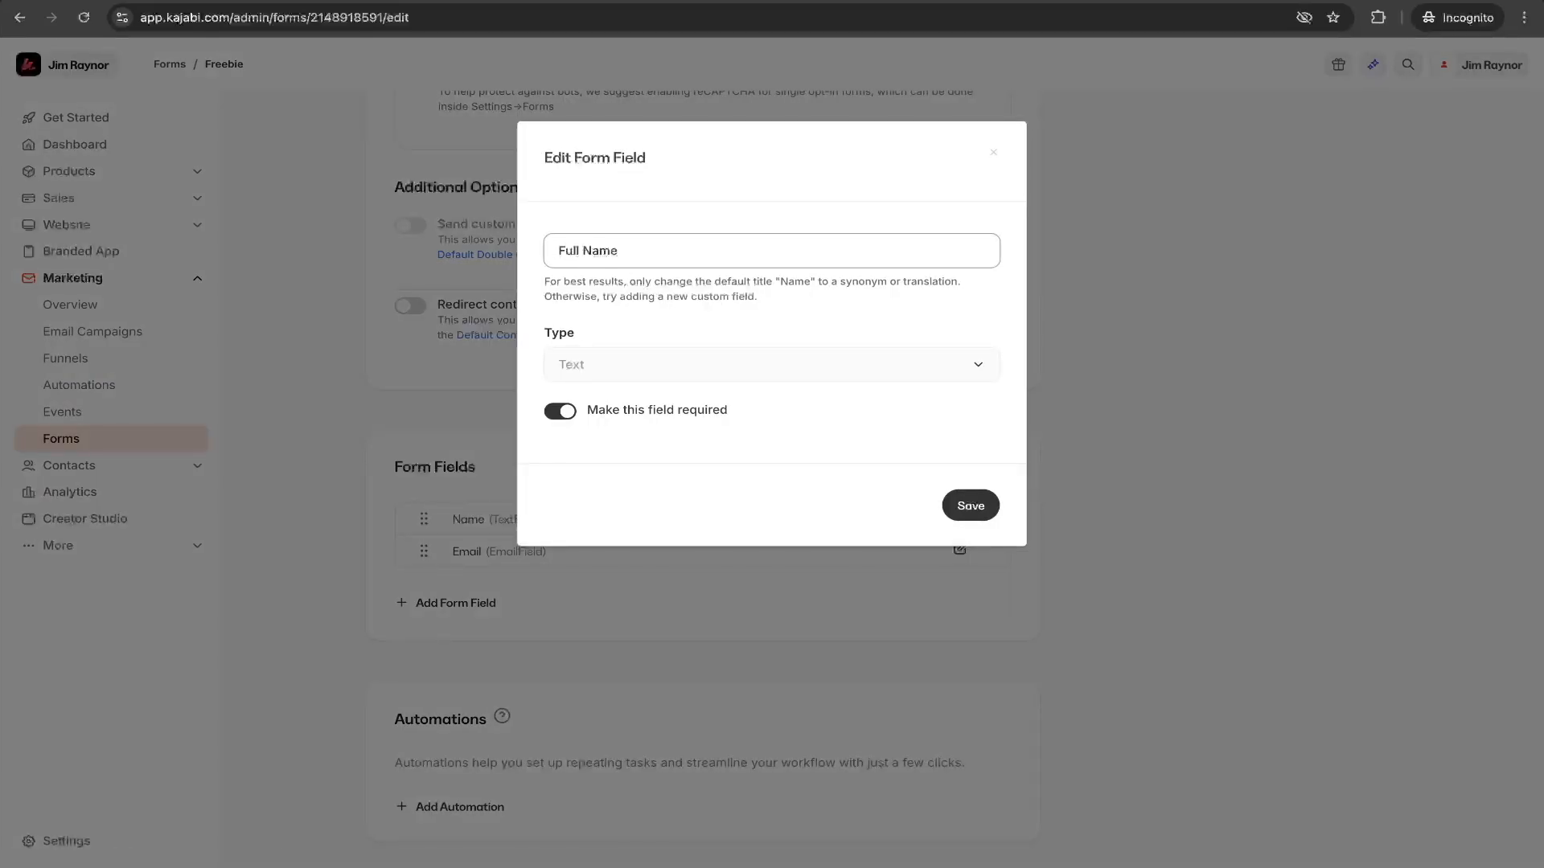
left_click(949, 507)
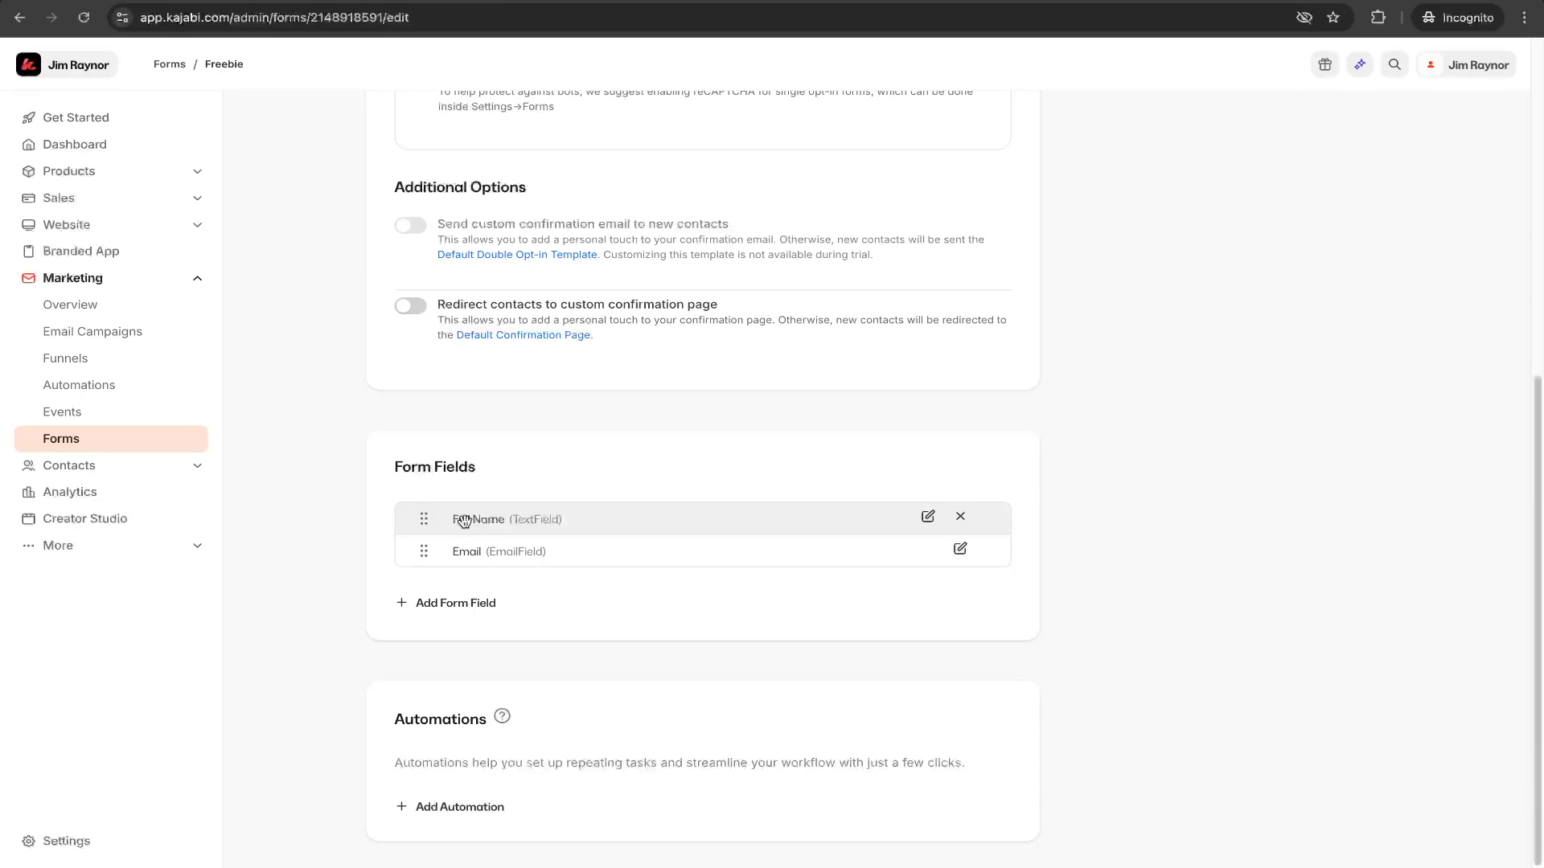
- Remove the word Full from the first form field's title so it reads Name, and save it
left_click(929, 518)
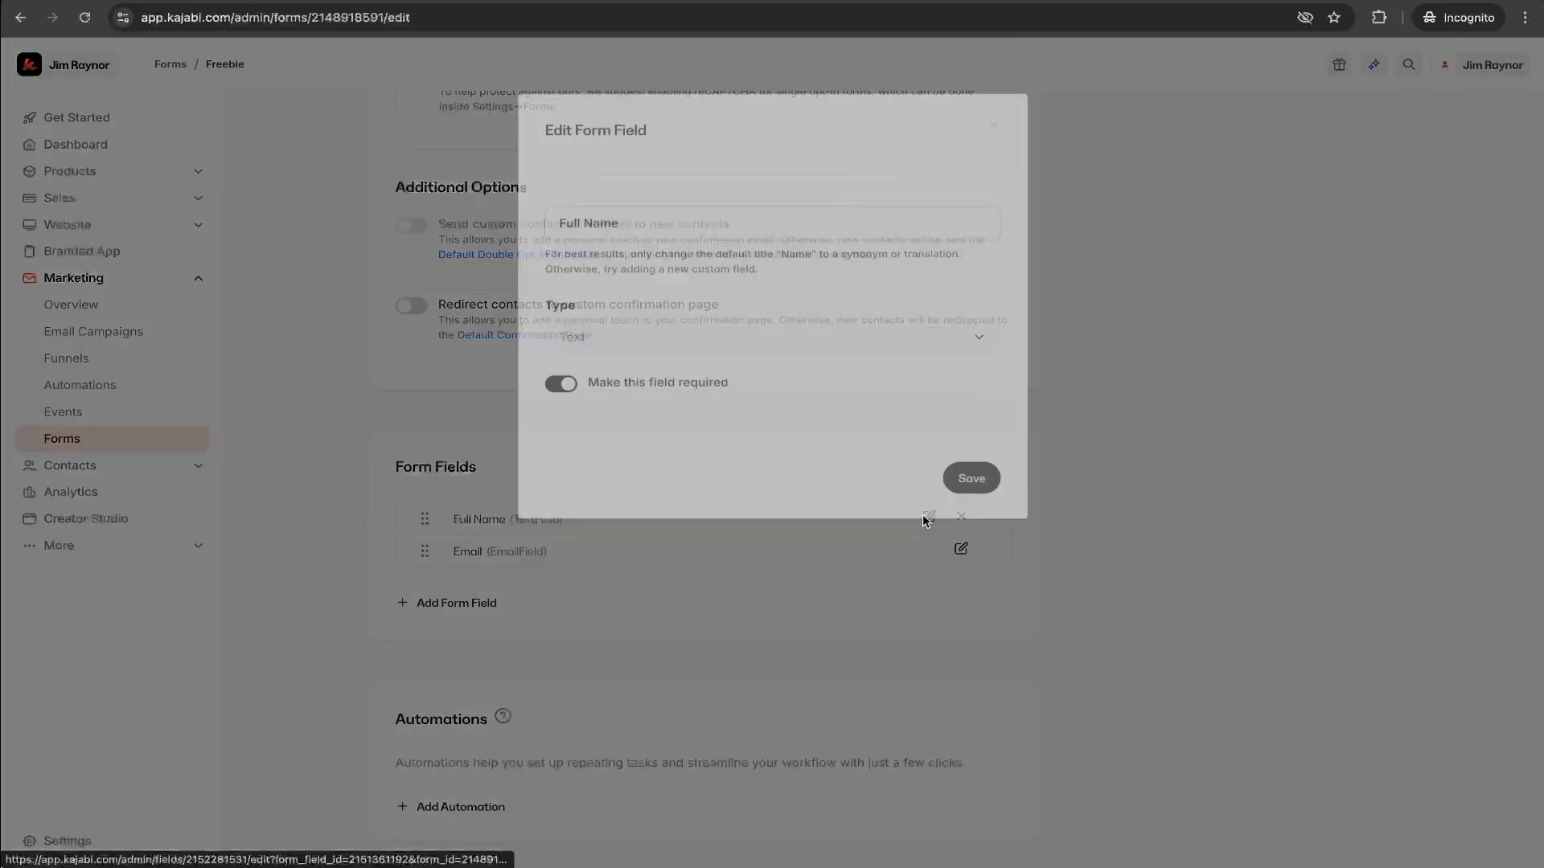
left_click_drag(582, 251, 551, 251)
key("BackSpace")
left_click(968, 507)
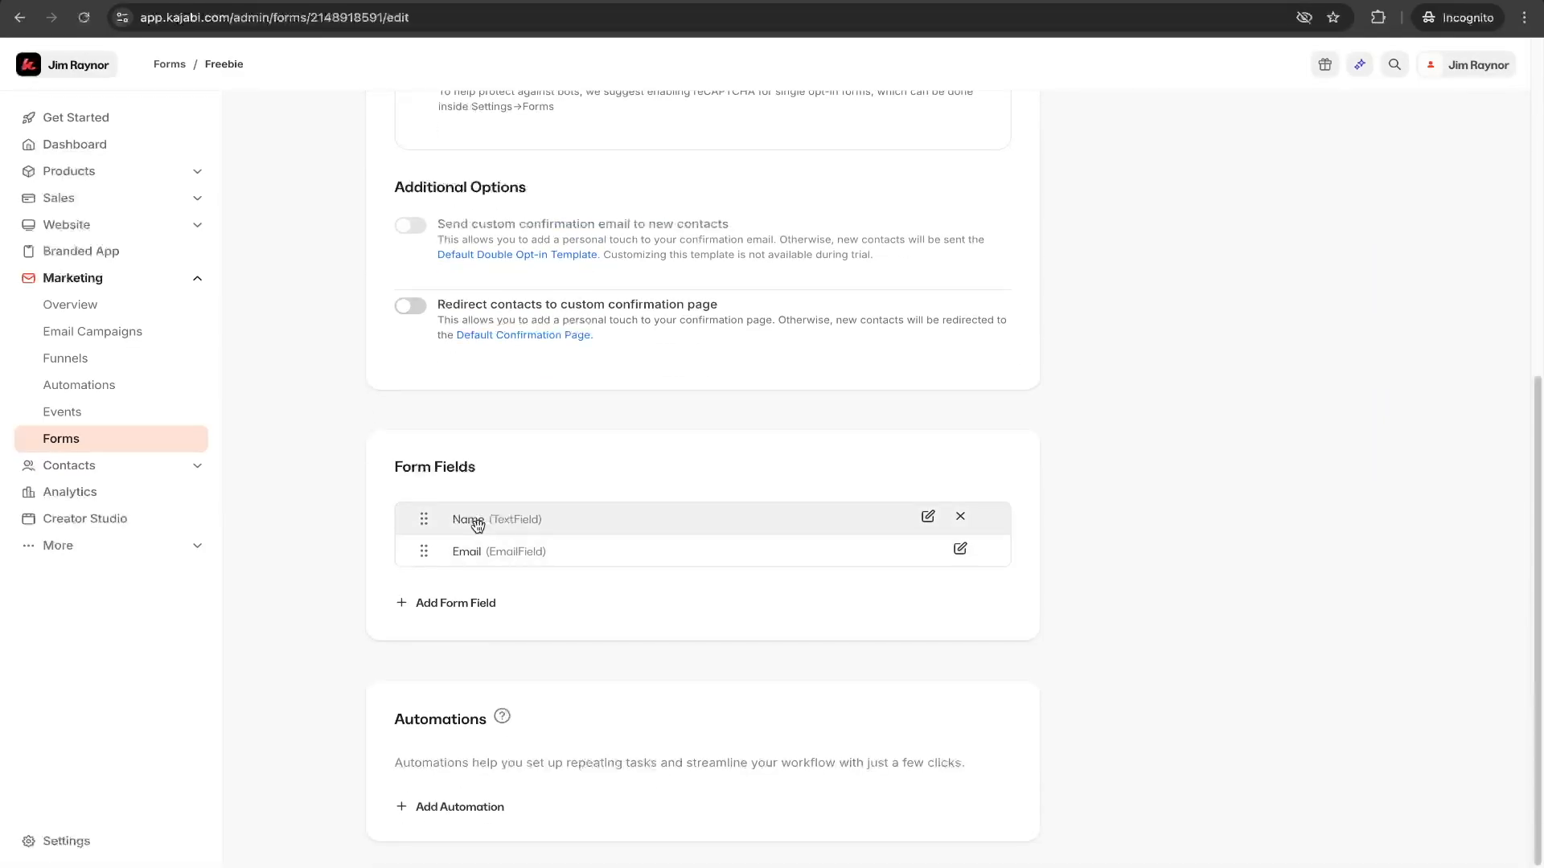
- Start adding a form field and browse the existing fields on offer without choosing one
left_click(444, 603)
left_click(496, 612)
scroll(493, 741, "down", 2)
scroll(494, 740, "up", 3)
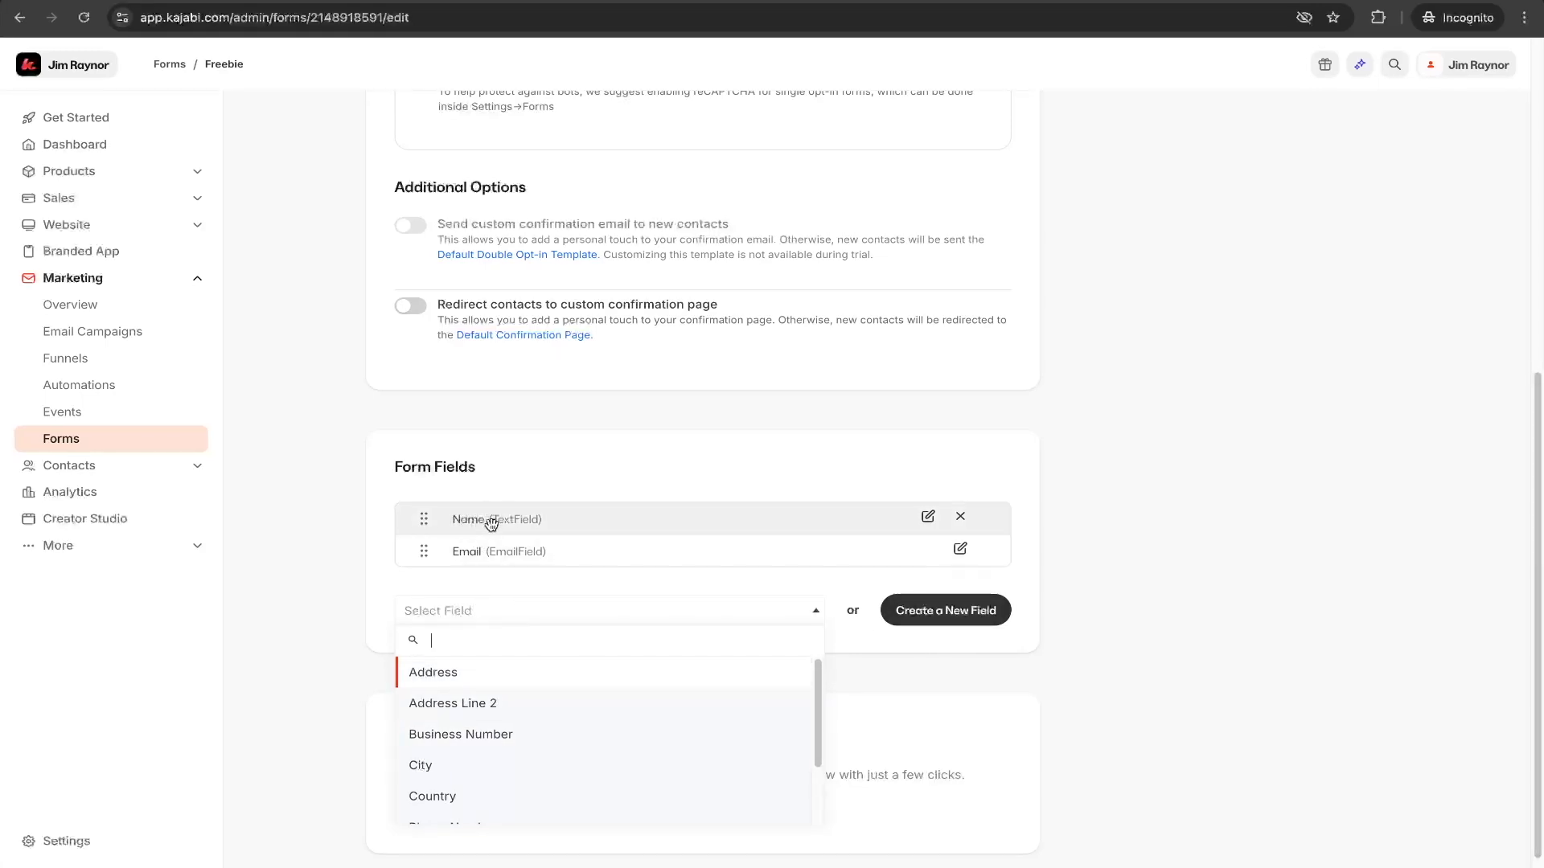
left_click(671, 592)
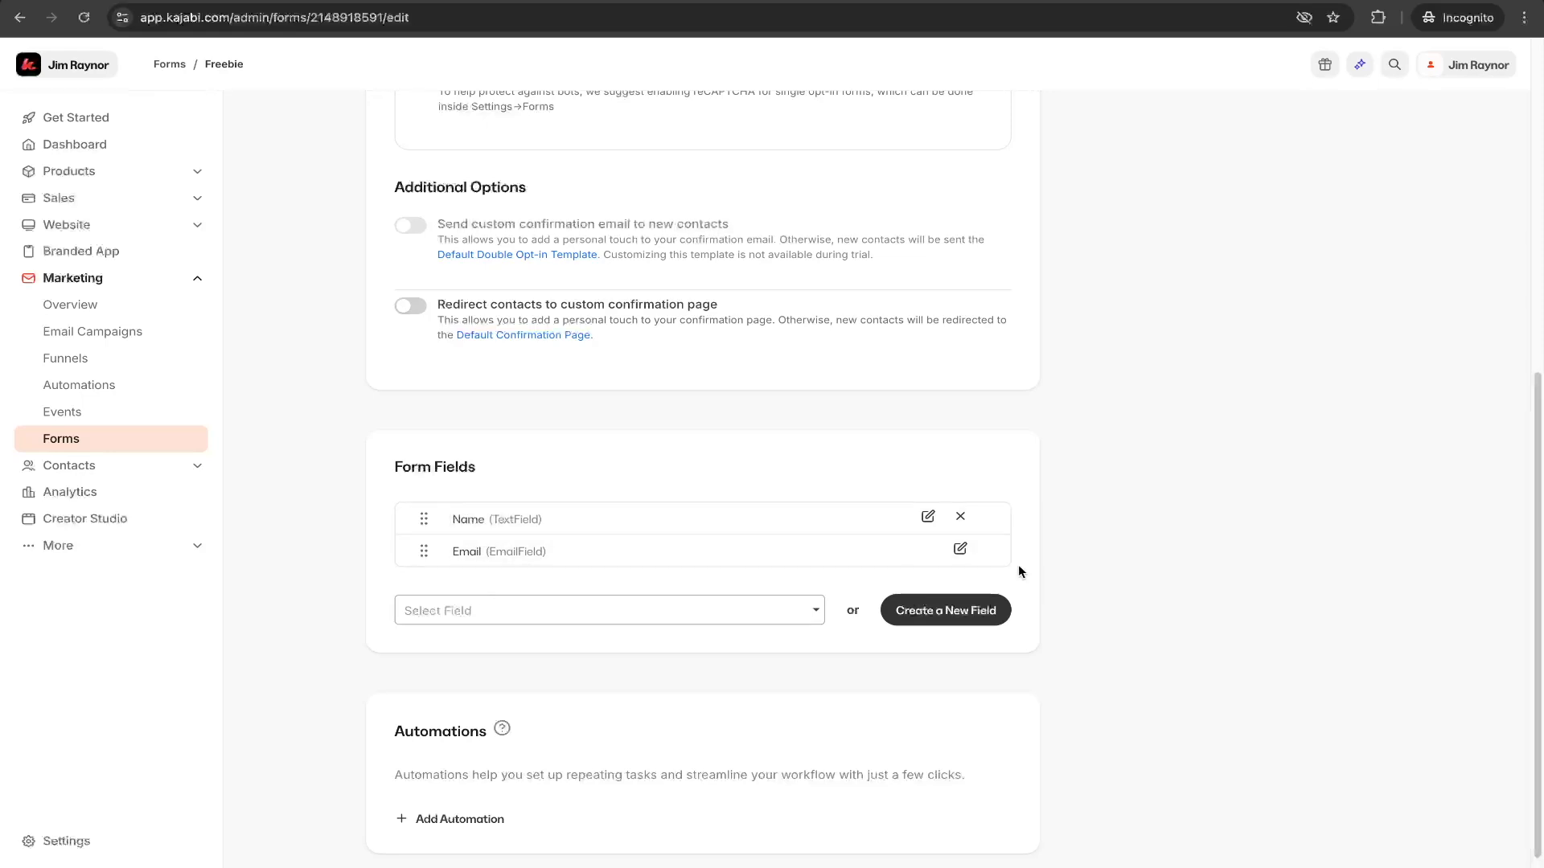
- Inspect the Name field's edit dialog and the full list of existing fields that can be added to the form
left_click(928, 516)
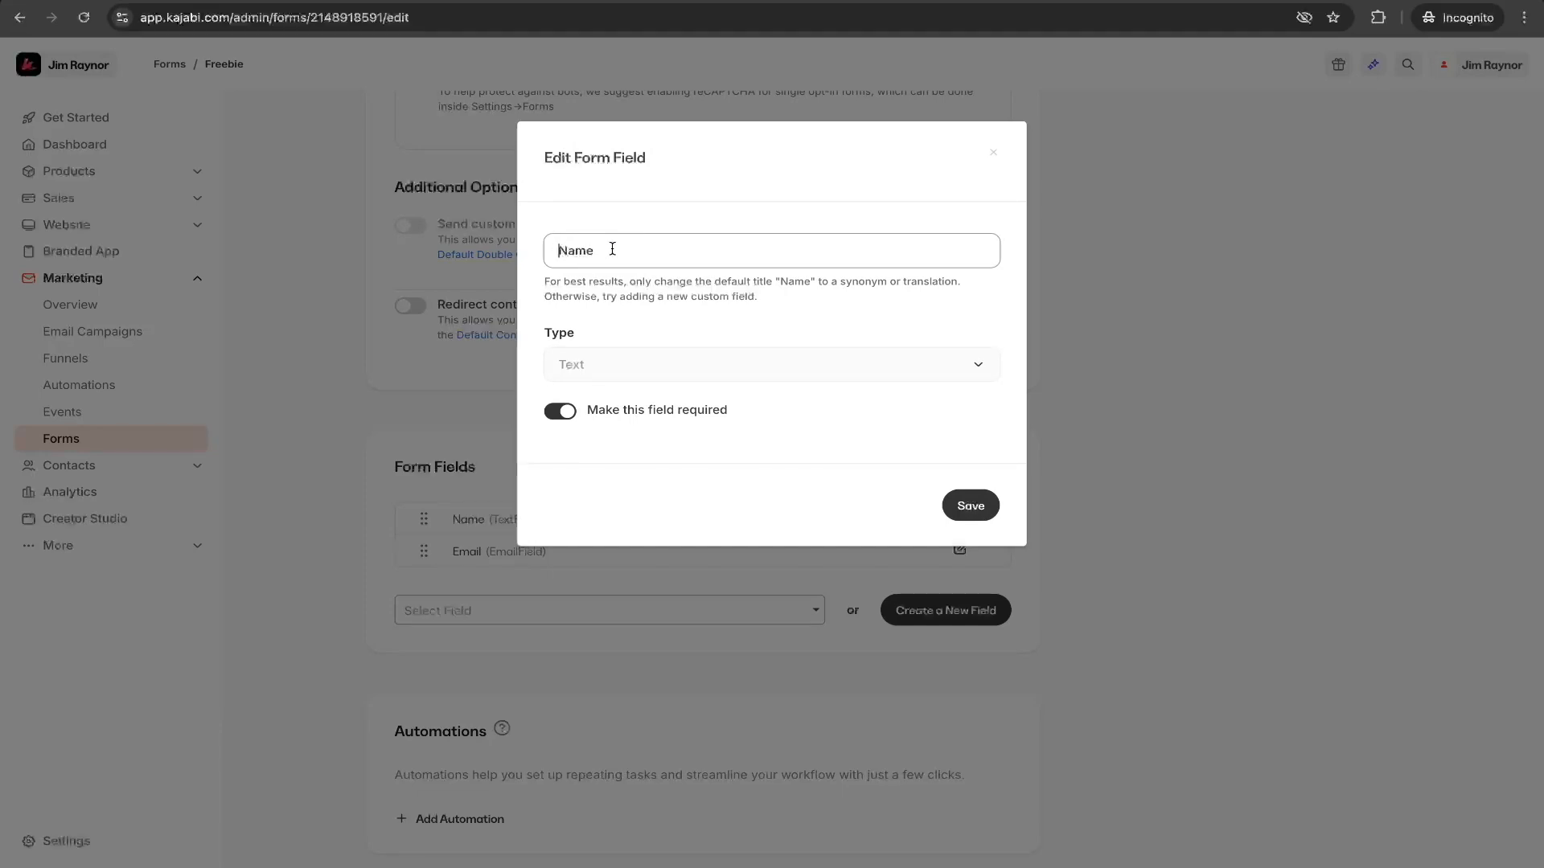
left_click(1098, 341)
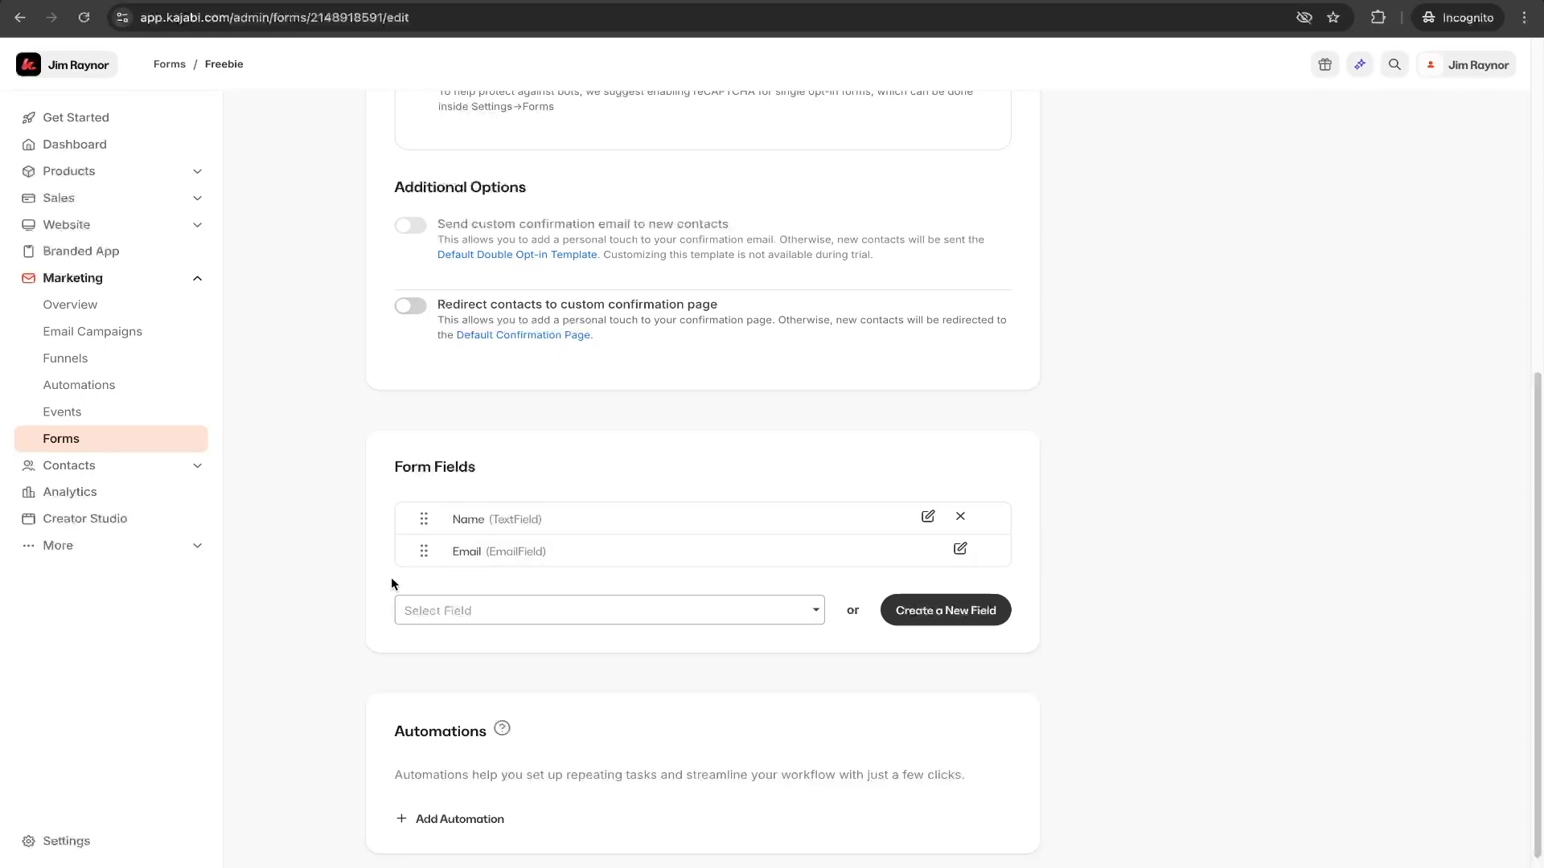
scroll(392, 579, "down", 1)
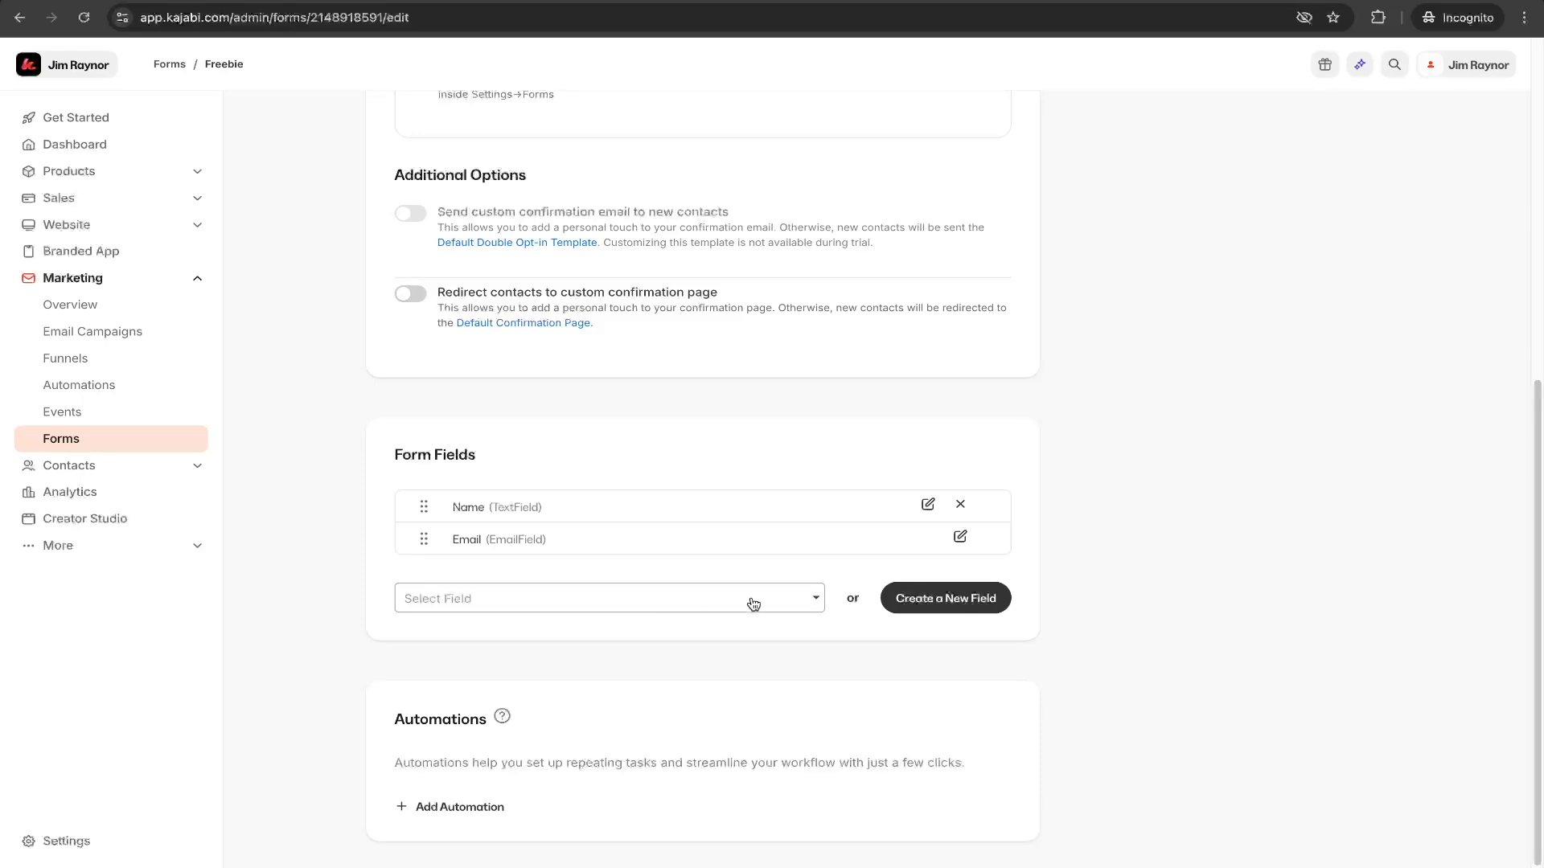
left_click(814, 607)
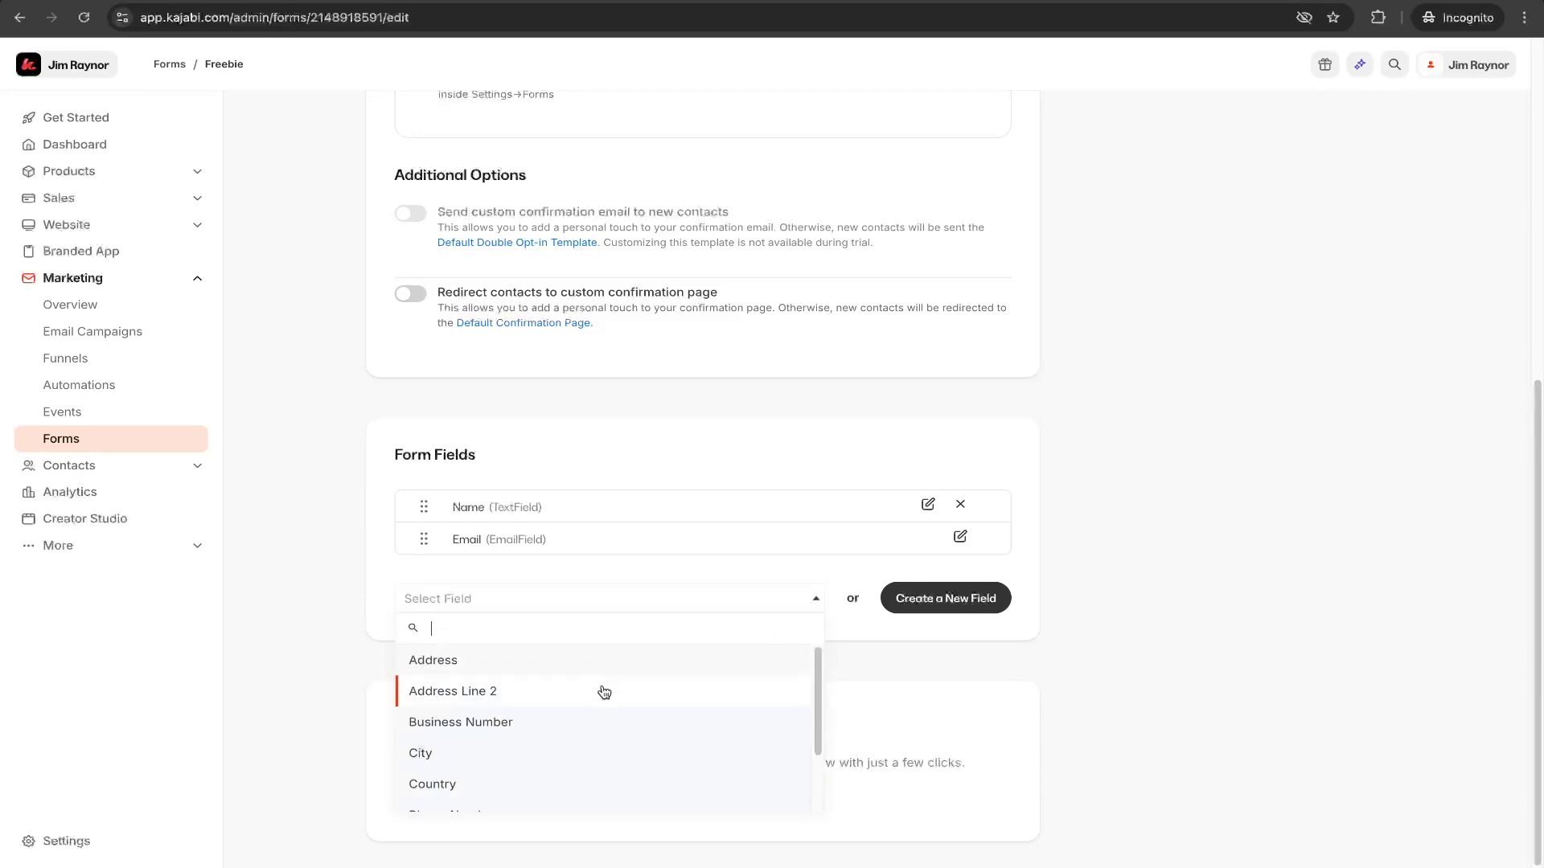
scroll(588, 754, "down", 2)
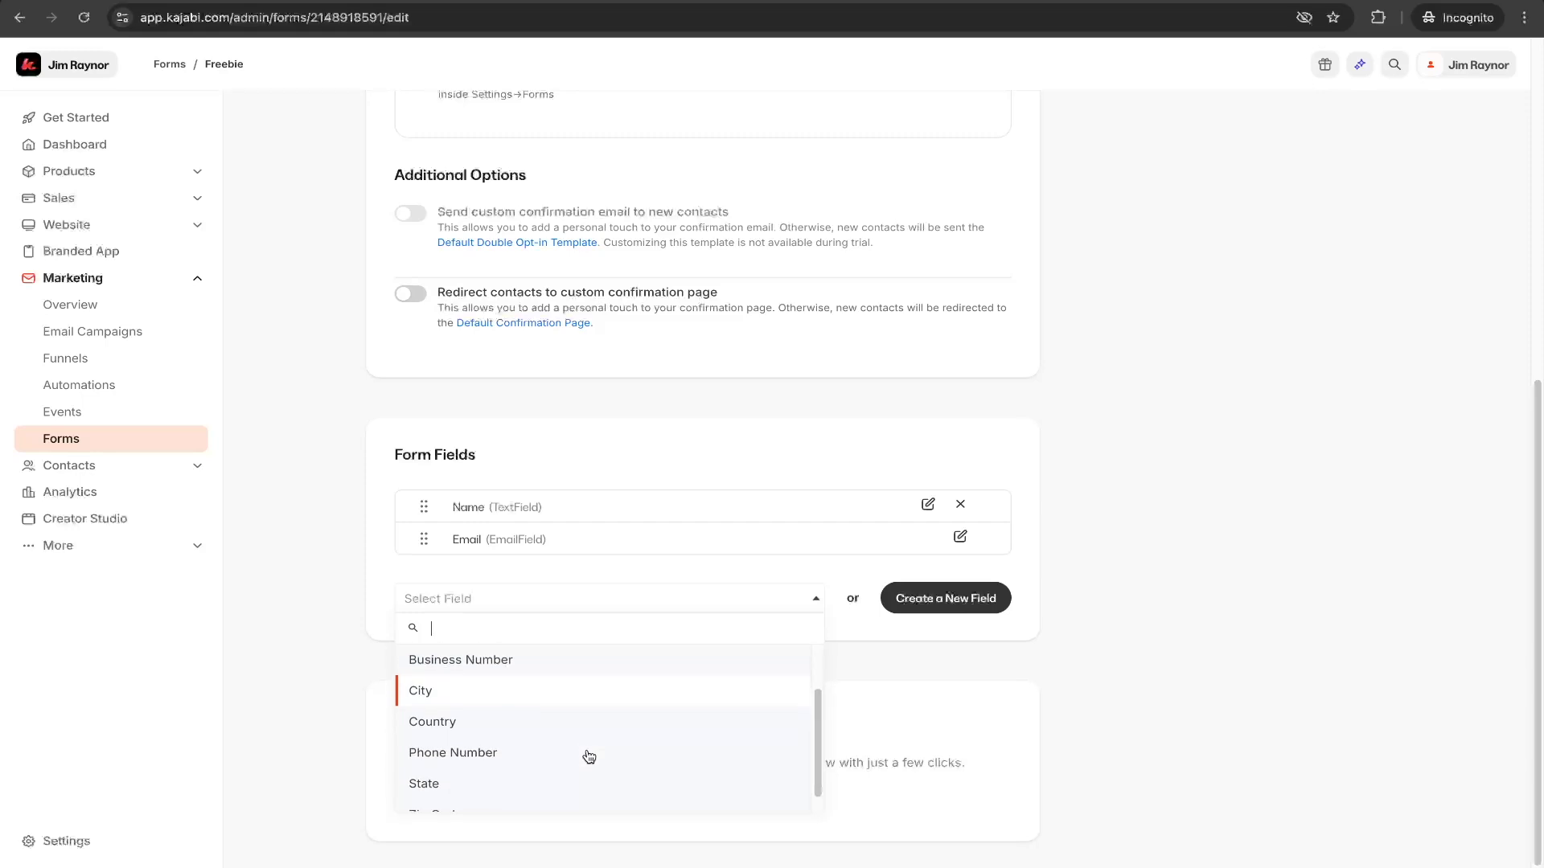
scroll(579, 694, "up", 2)
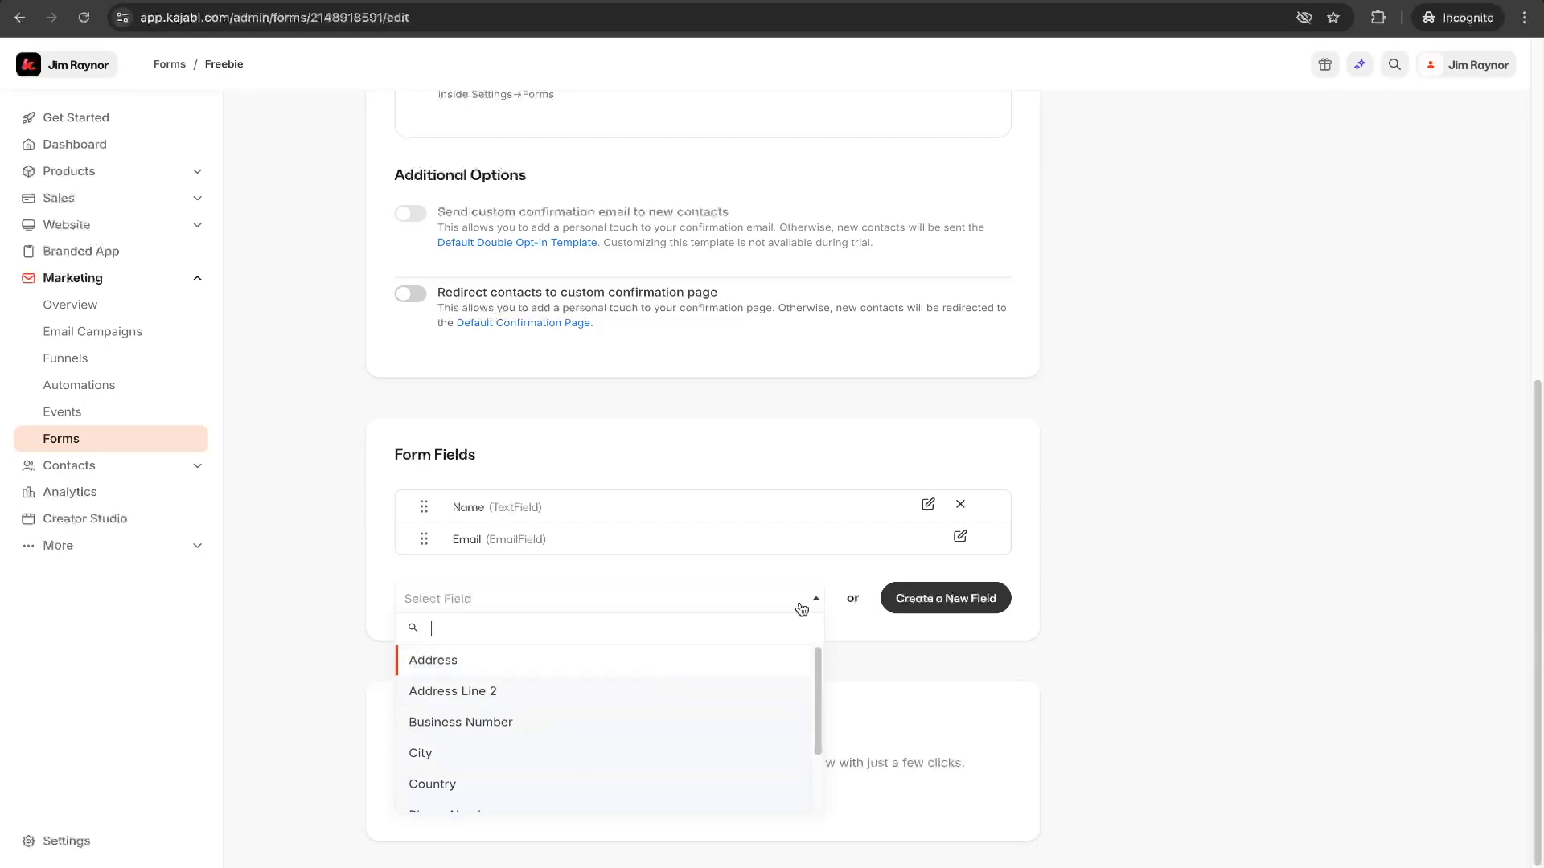
left_click(846, 621)
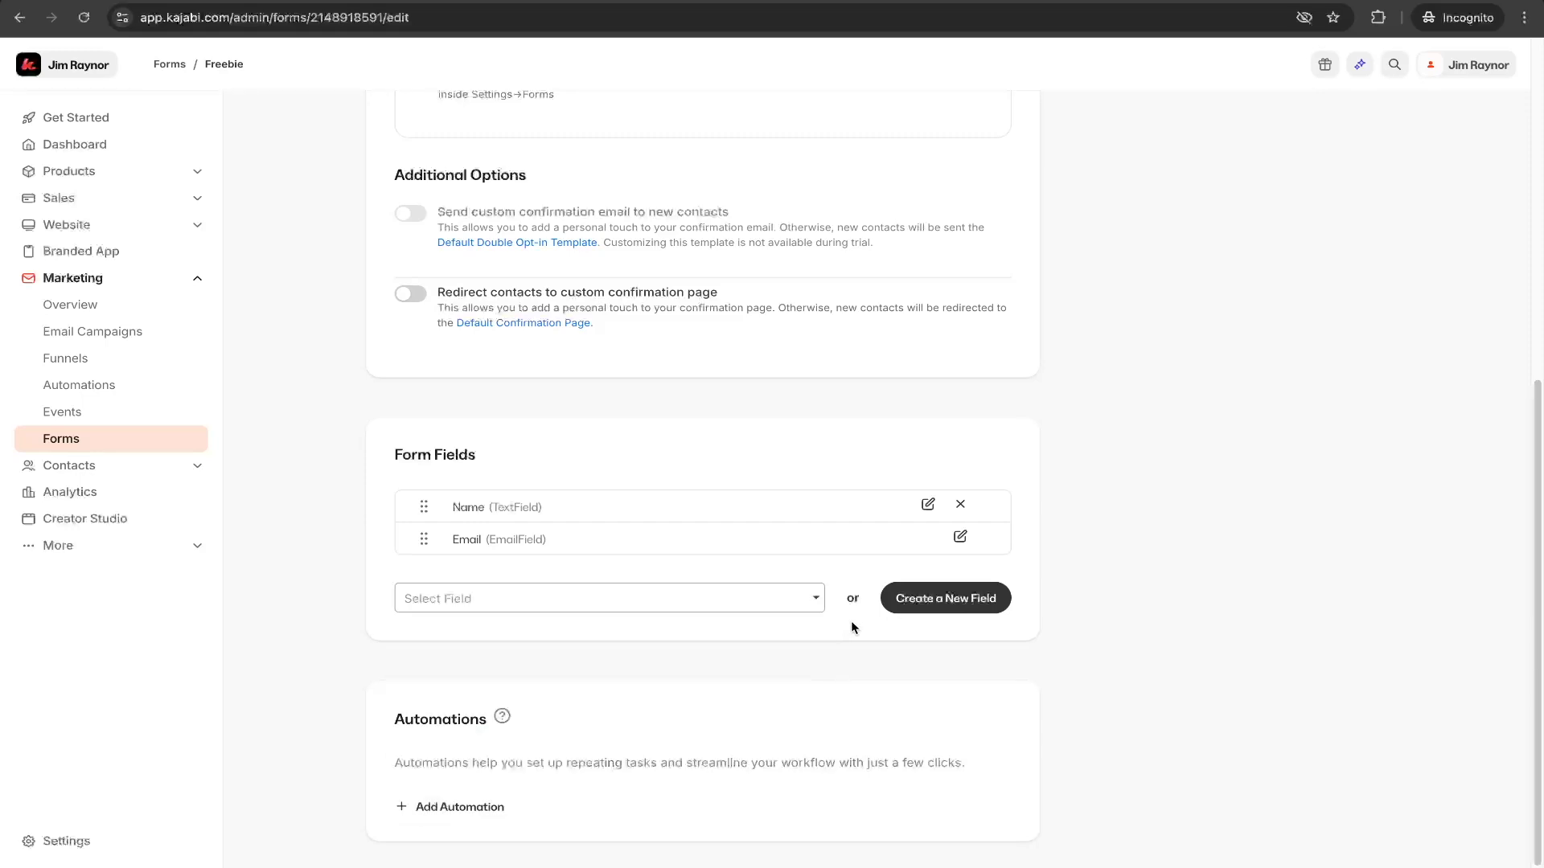
- Create a new form field titled Message with the type Text Area and save it
left_click(938, 604)
left_click(617, 266)
type("Message")
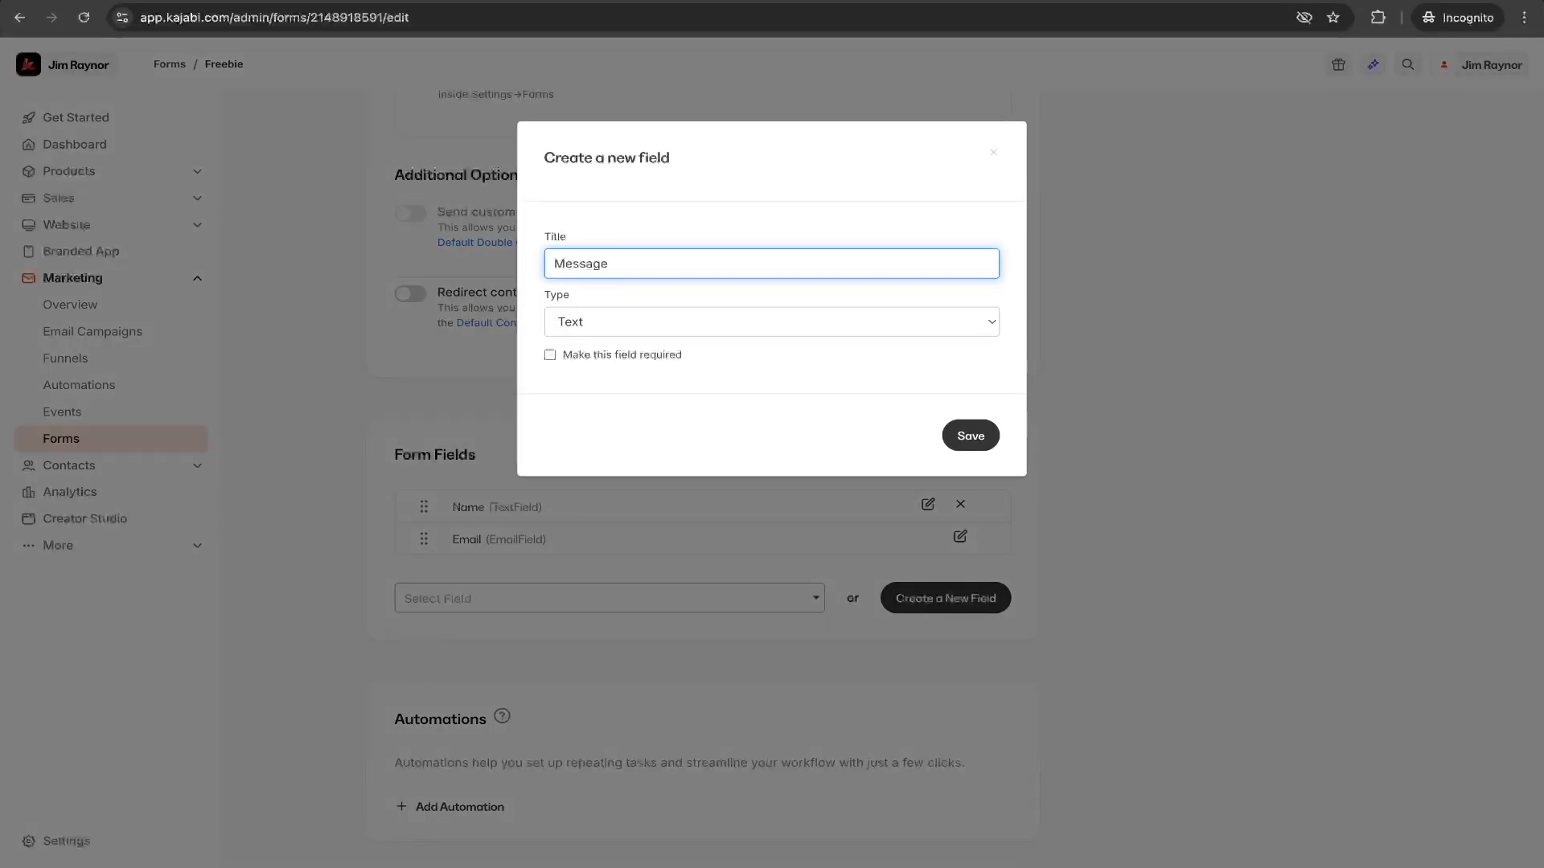
left_click(601, 328)
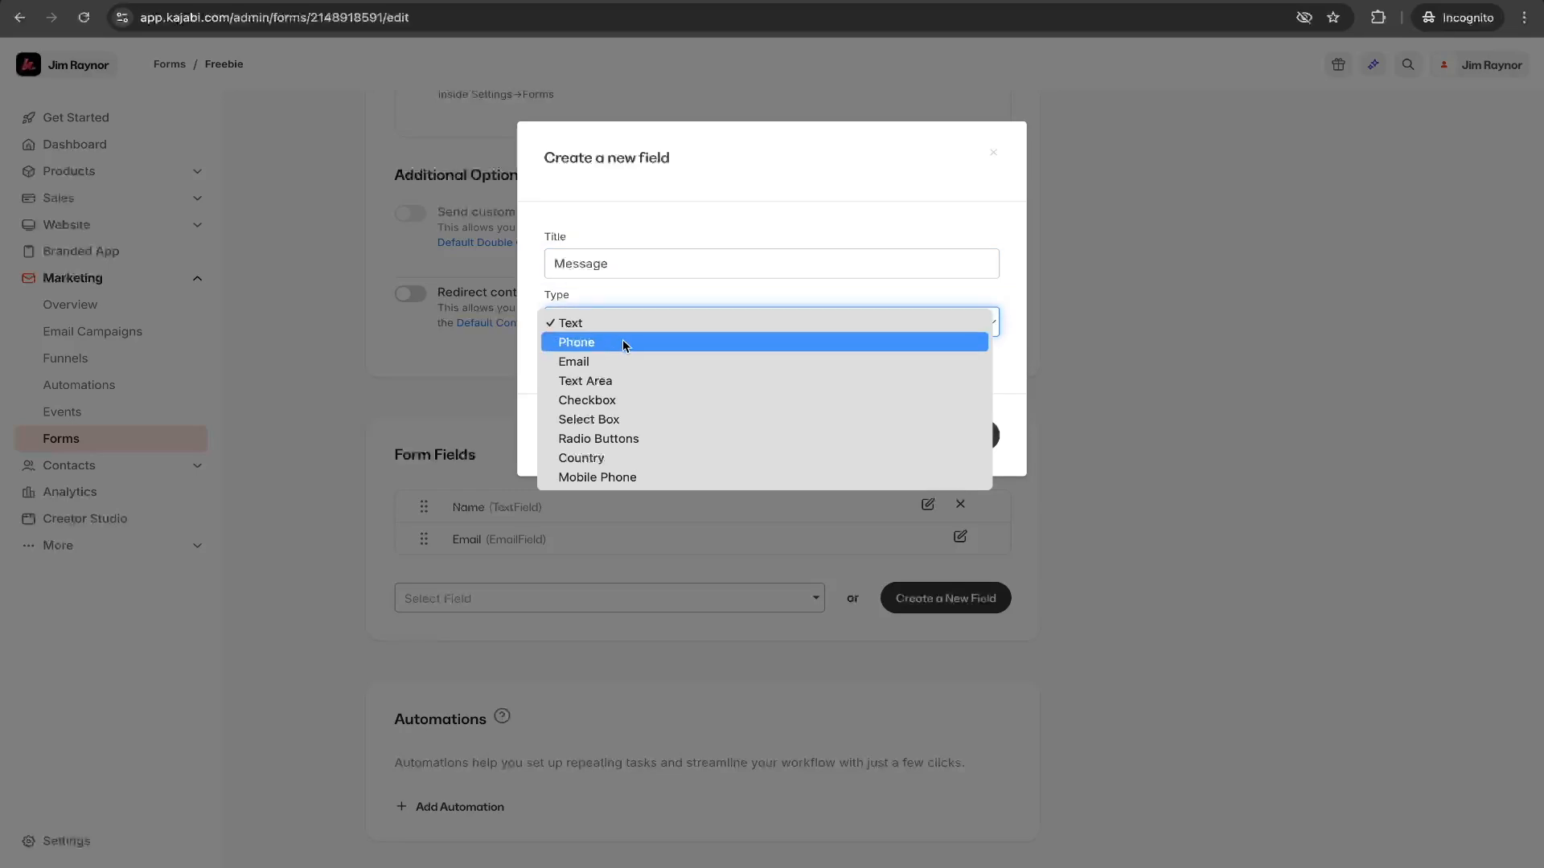
left_click(655, 380)
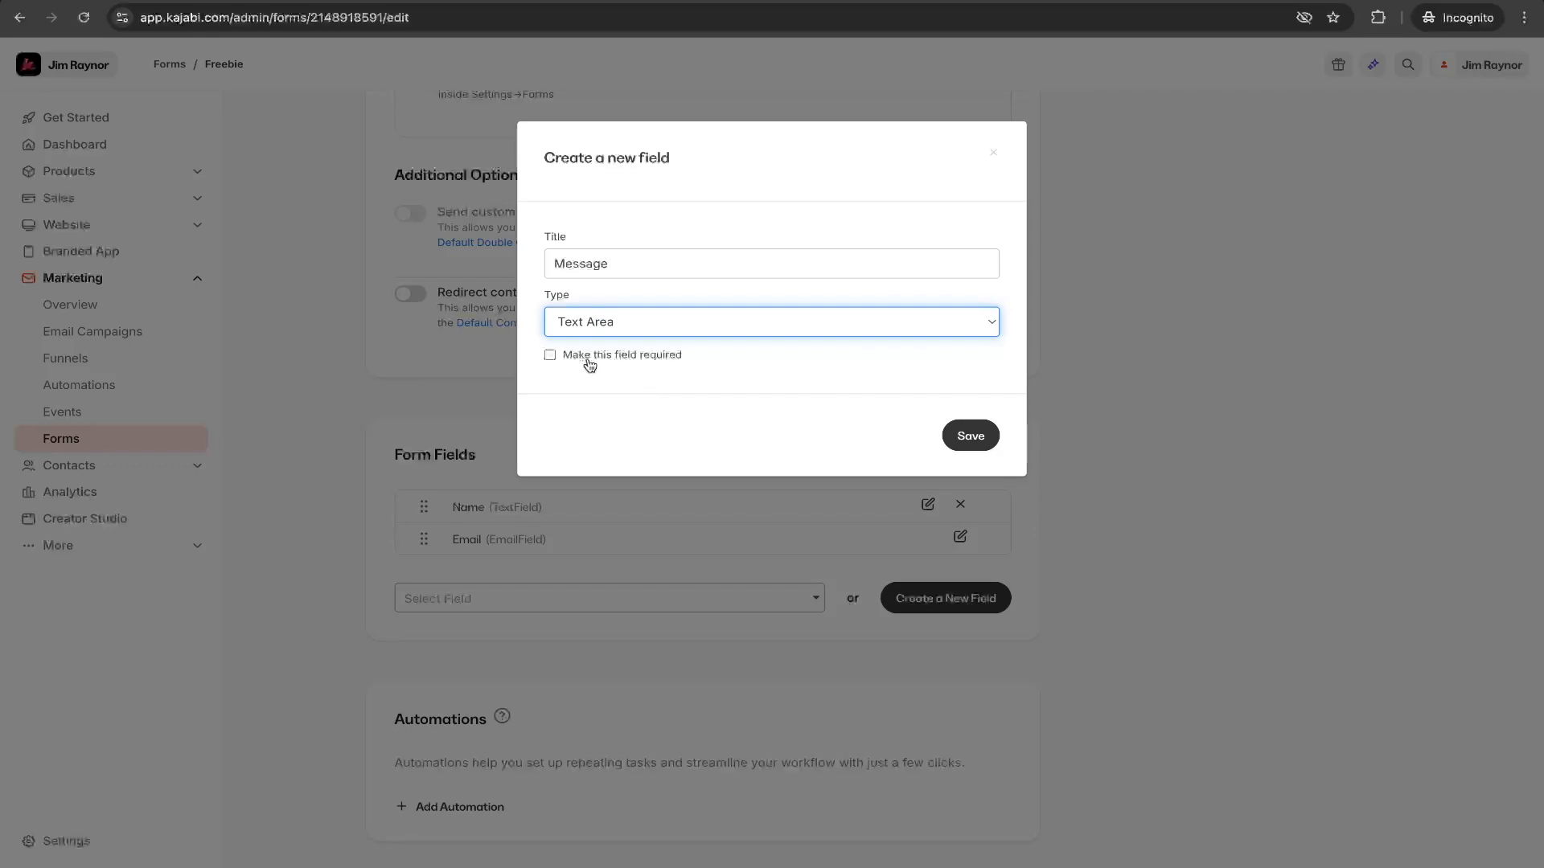
left_click(980, 442)
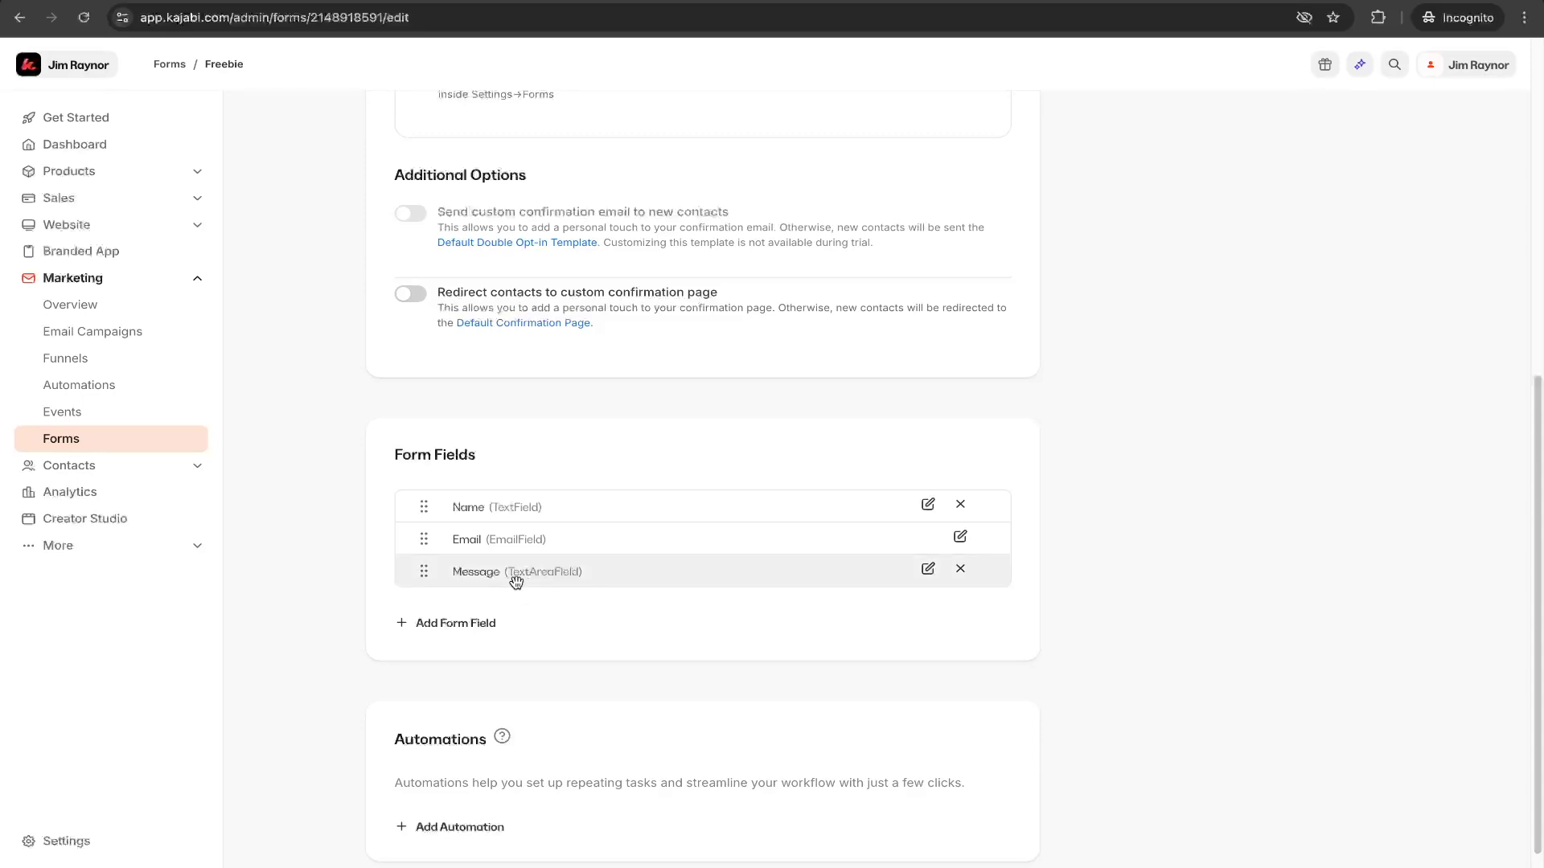
- Remove the Message field from the form's fields
scroll(523, 489, "up", 3)
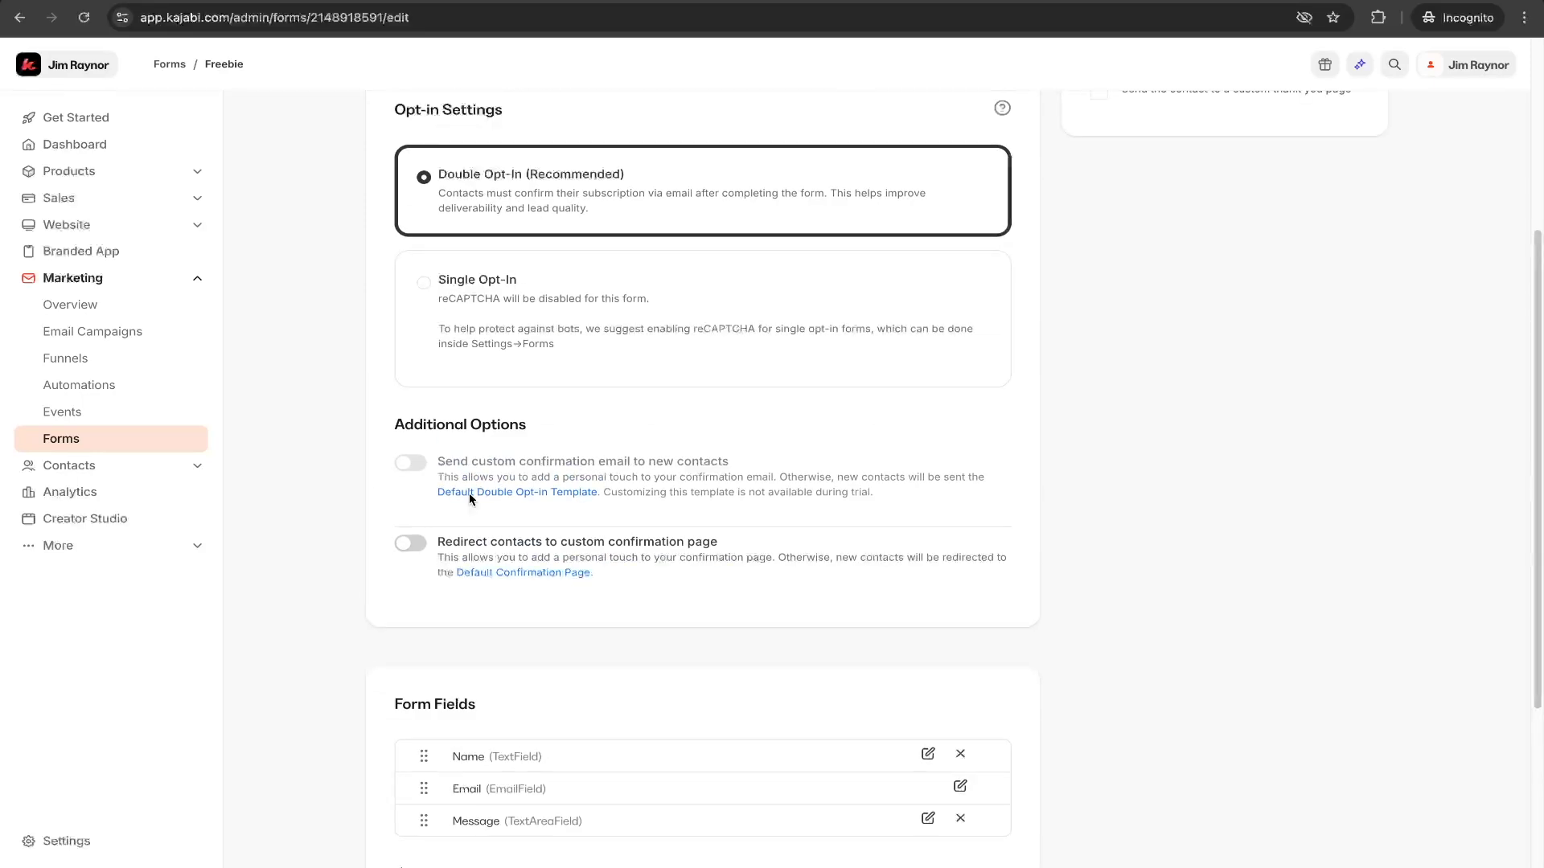
scroll(492, 581, "down", 4)
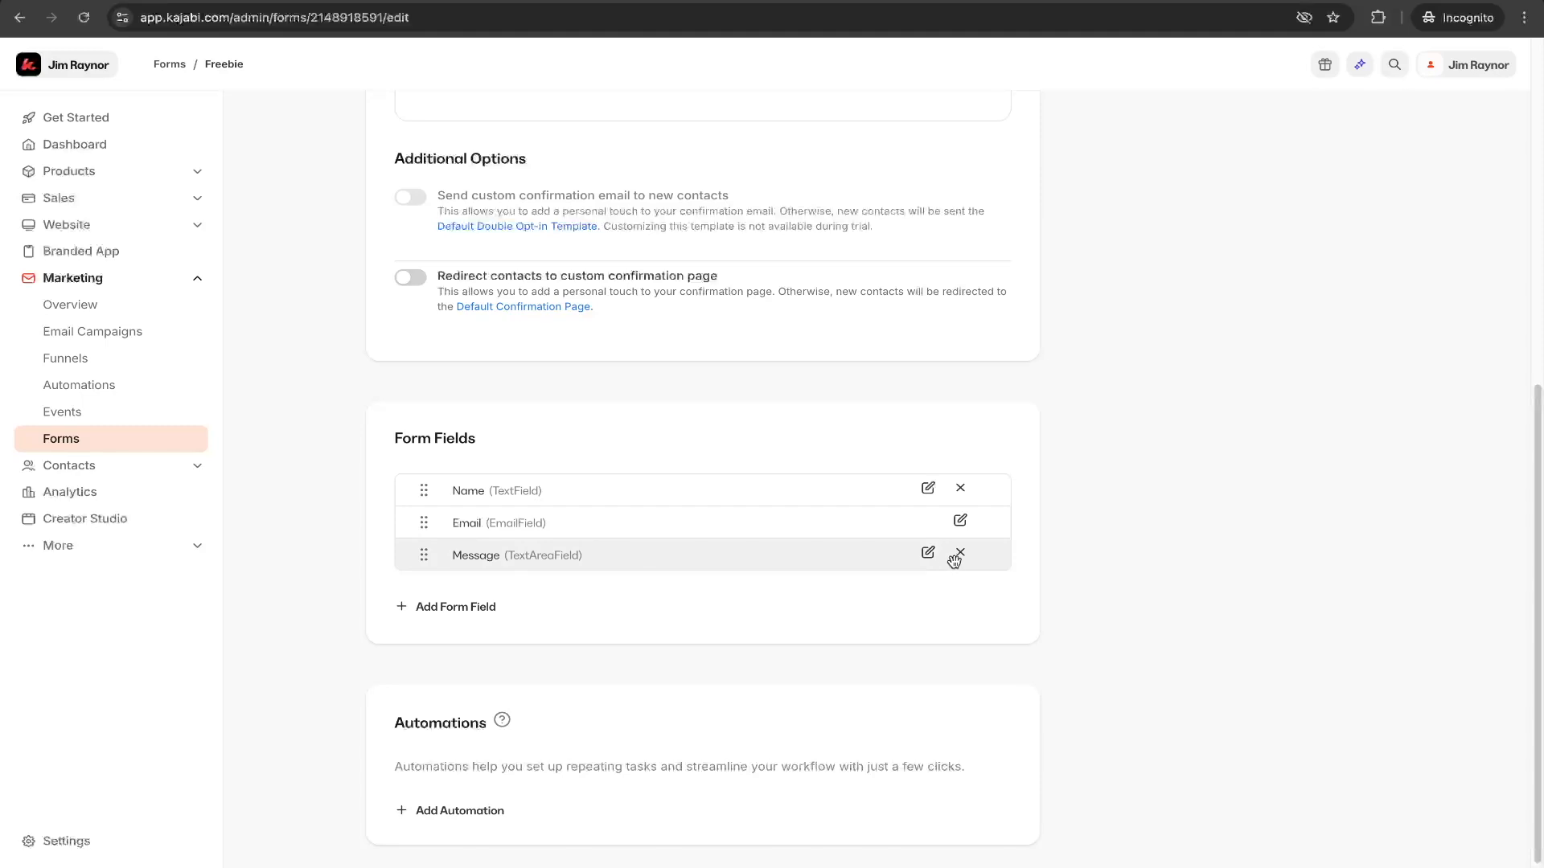
left_click(962, 554)
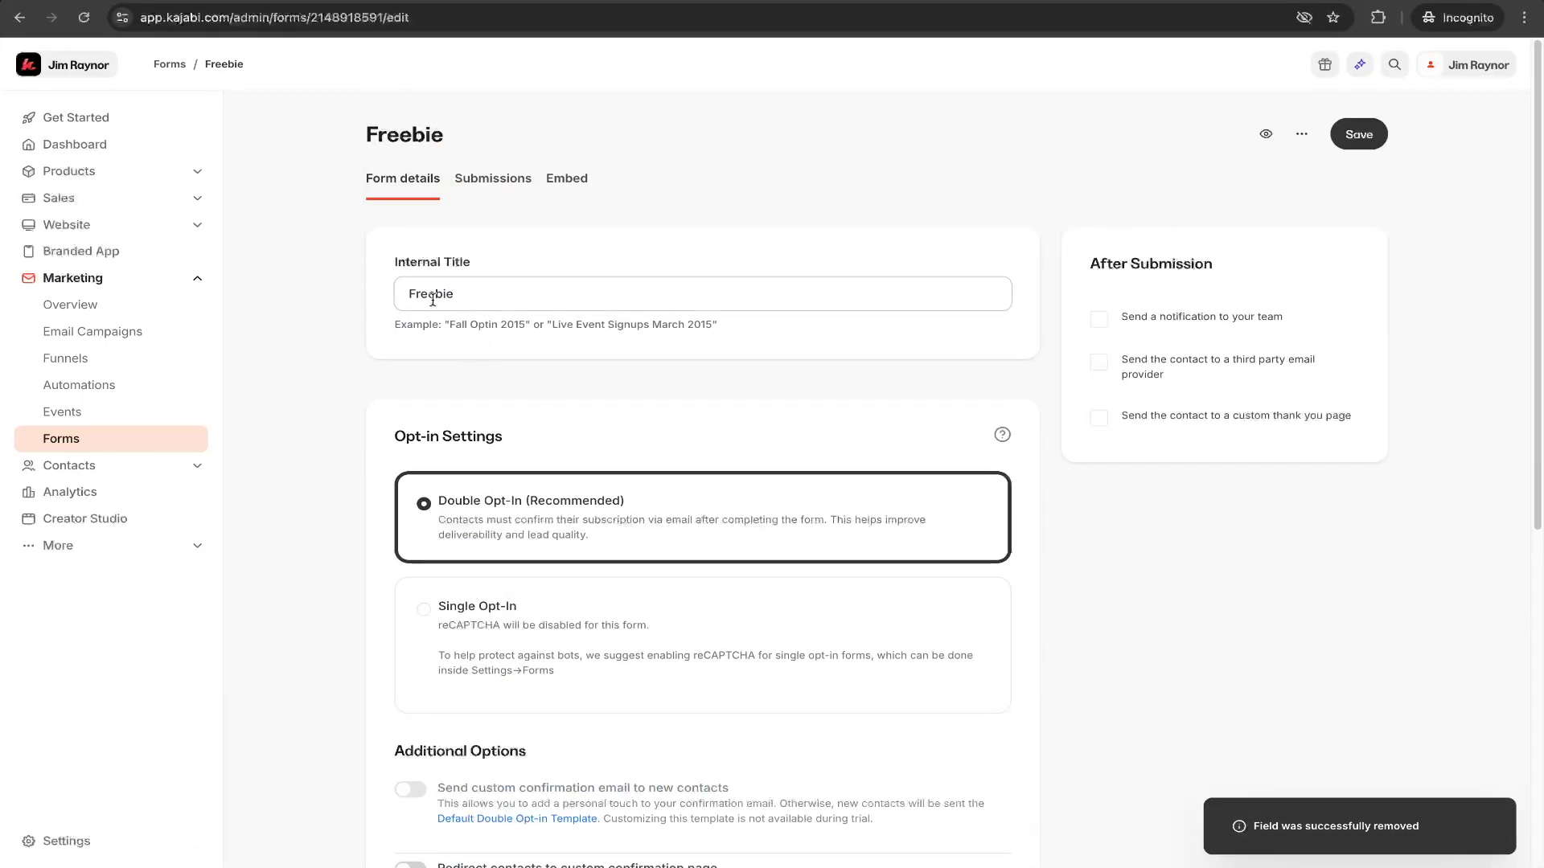
- Start a new automation for the form's submission and review the actions it can trigger
scroll(404, 527, "down", 7)
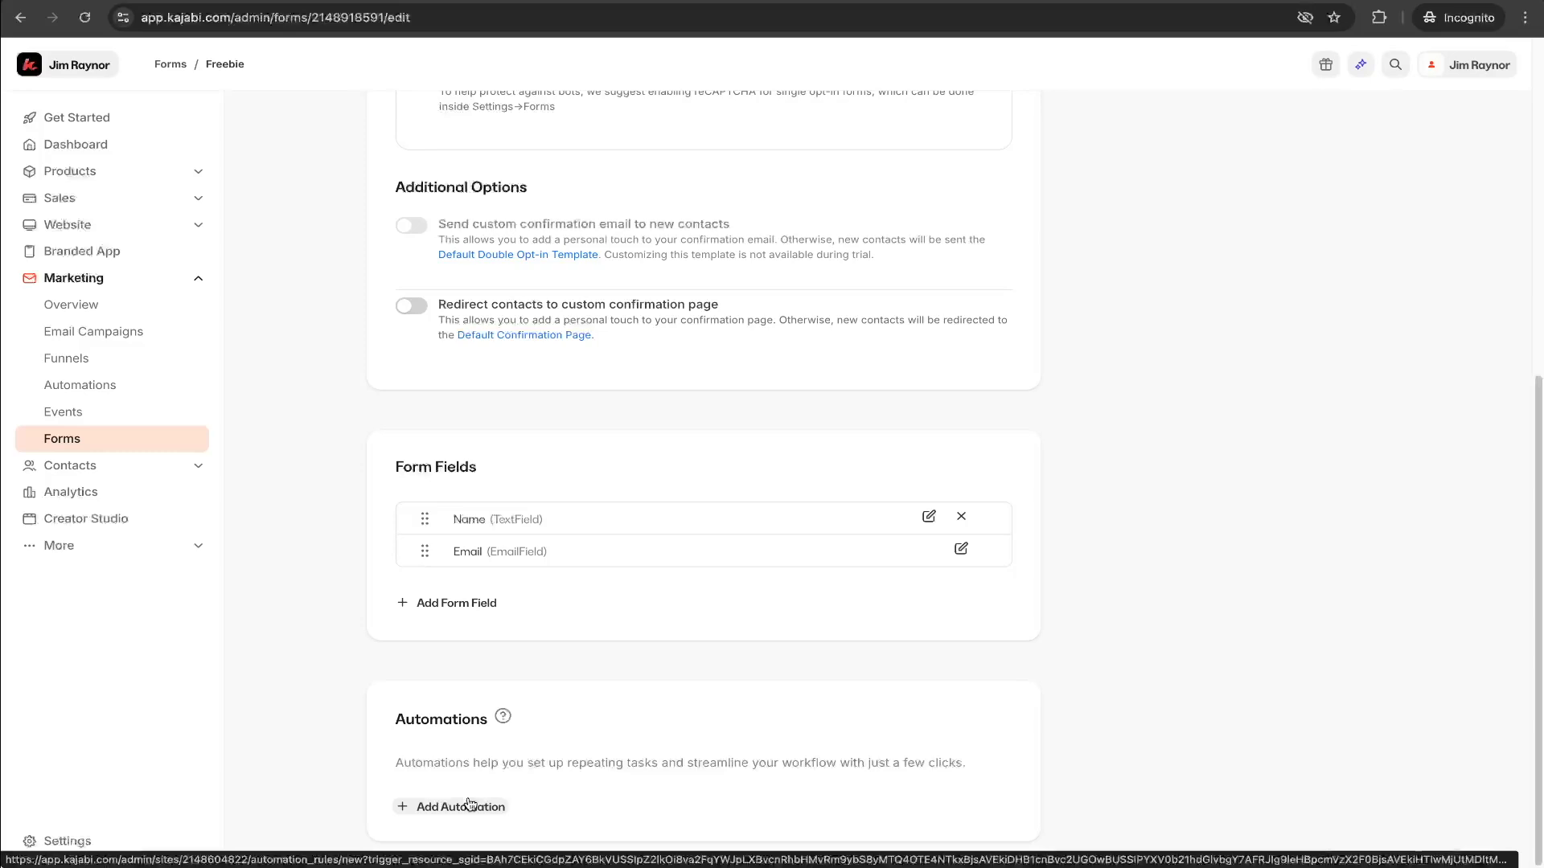
left_click(470, 805)
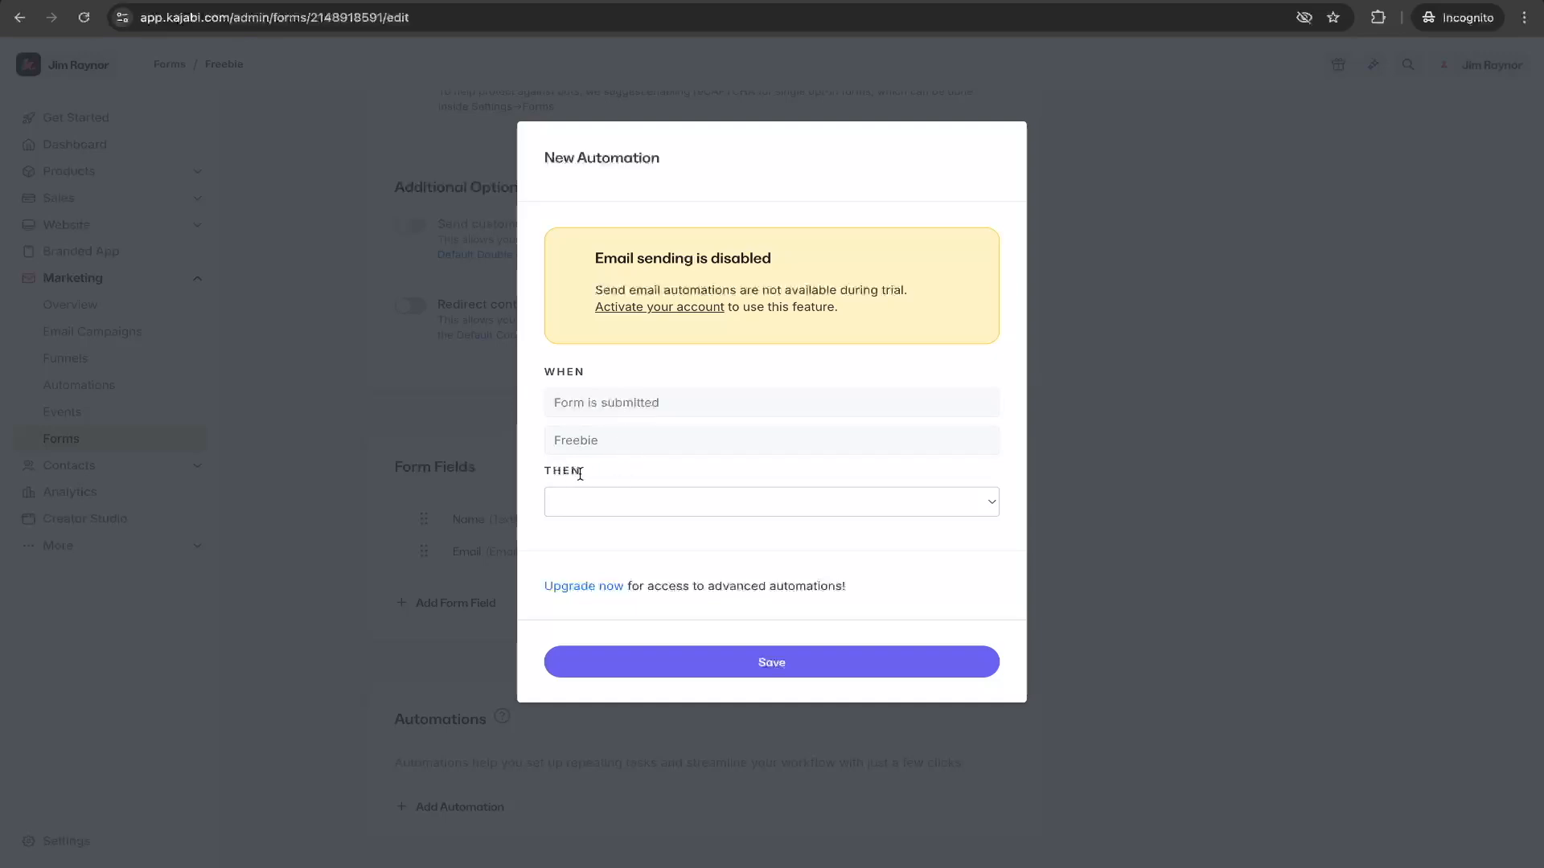
left_click(945, 503)
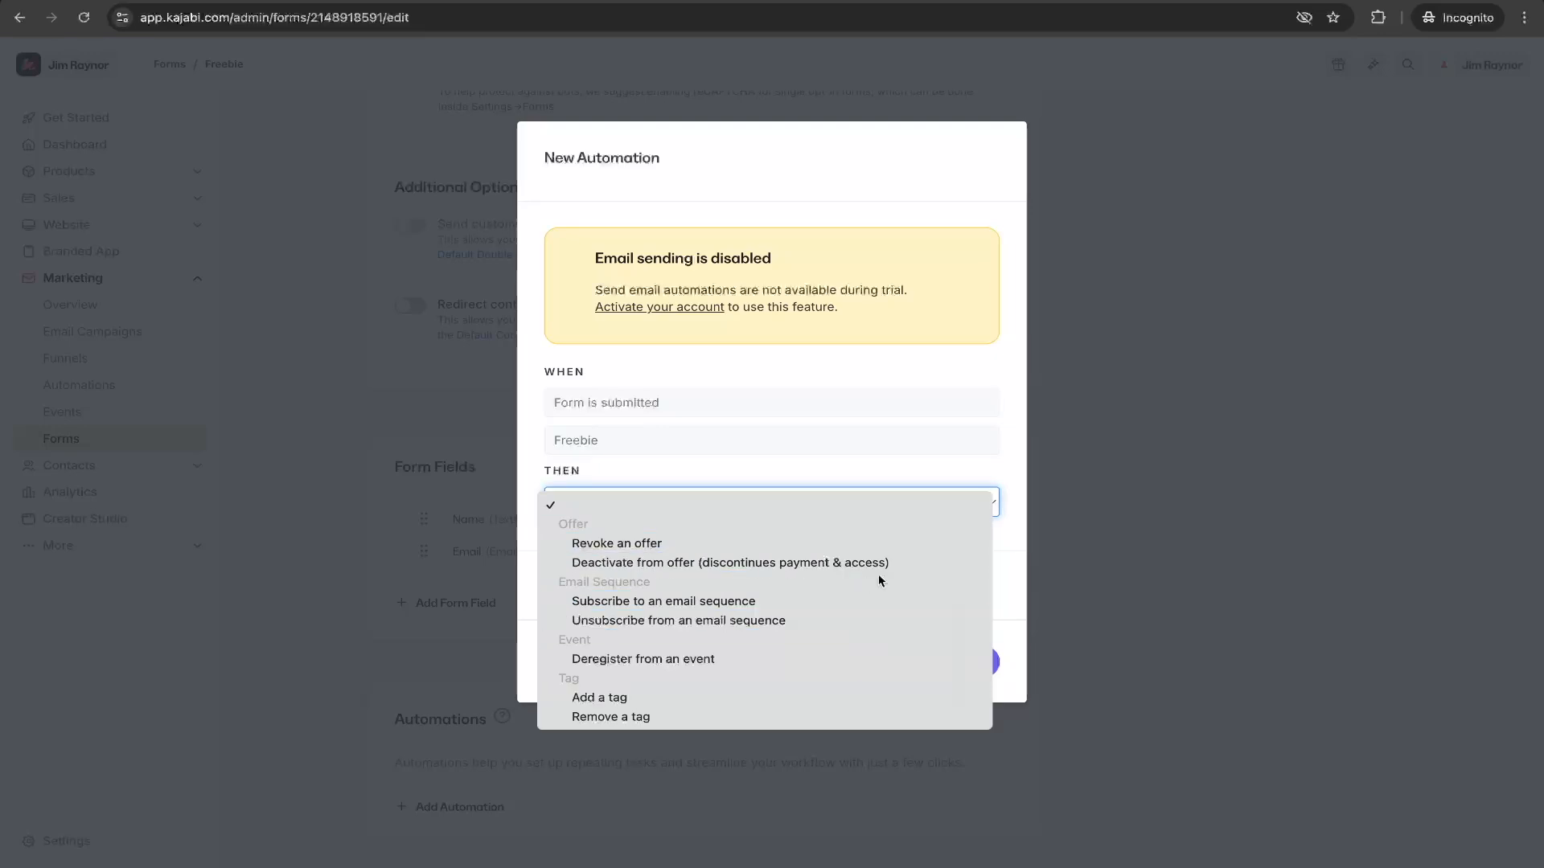
left_click(1016, 487)
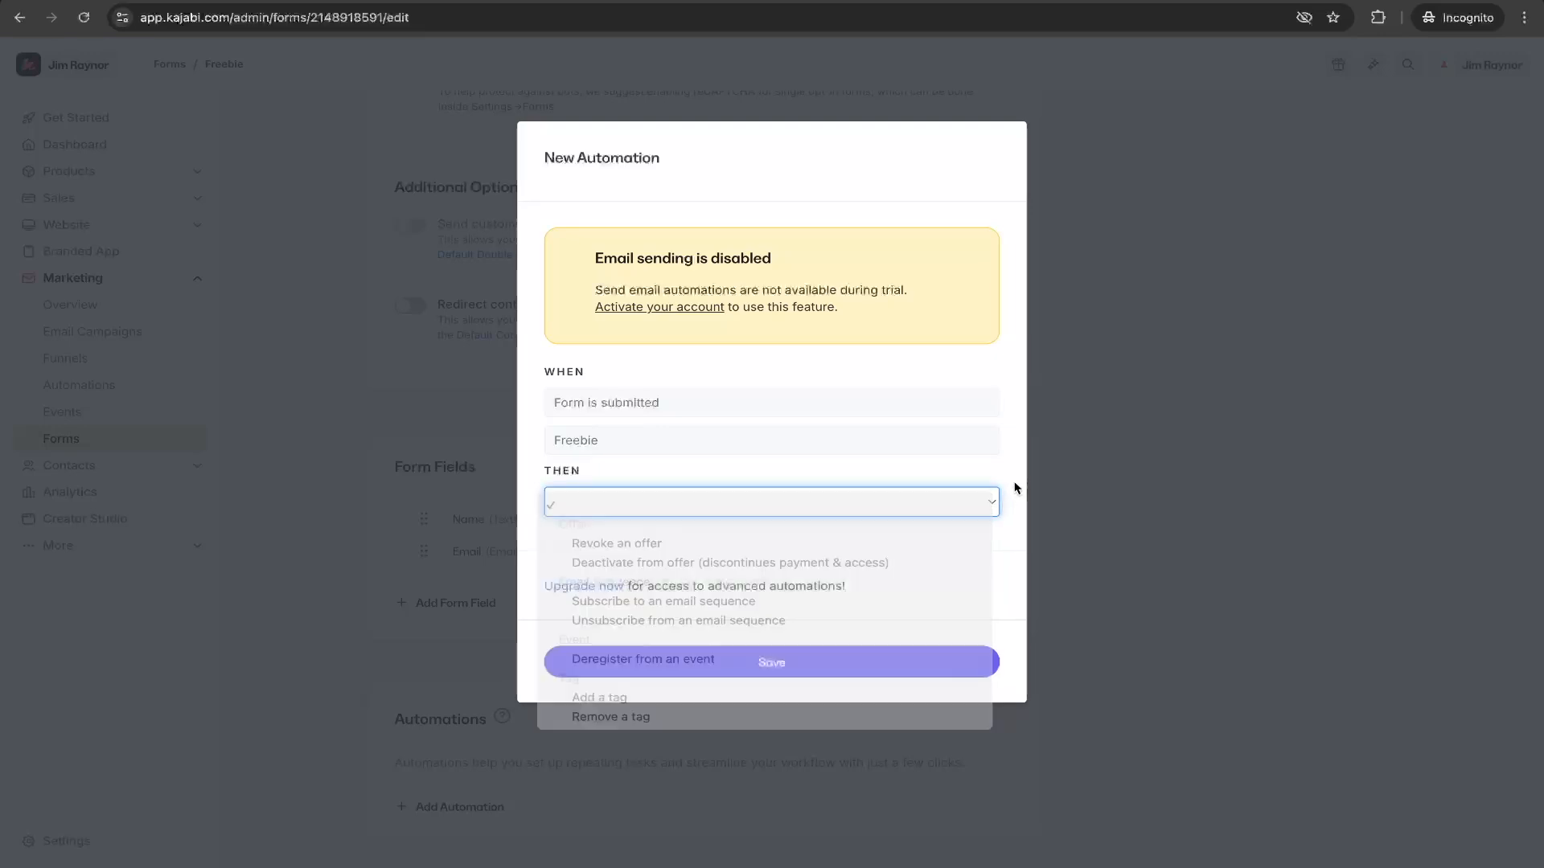
left_click(721, 502)
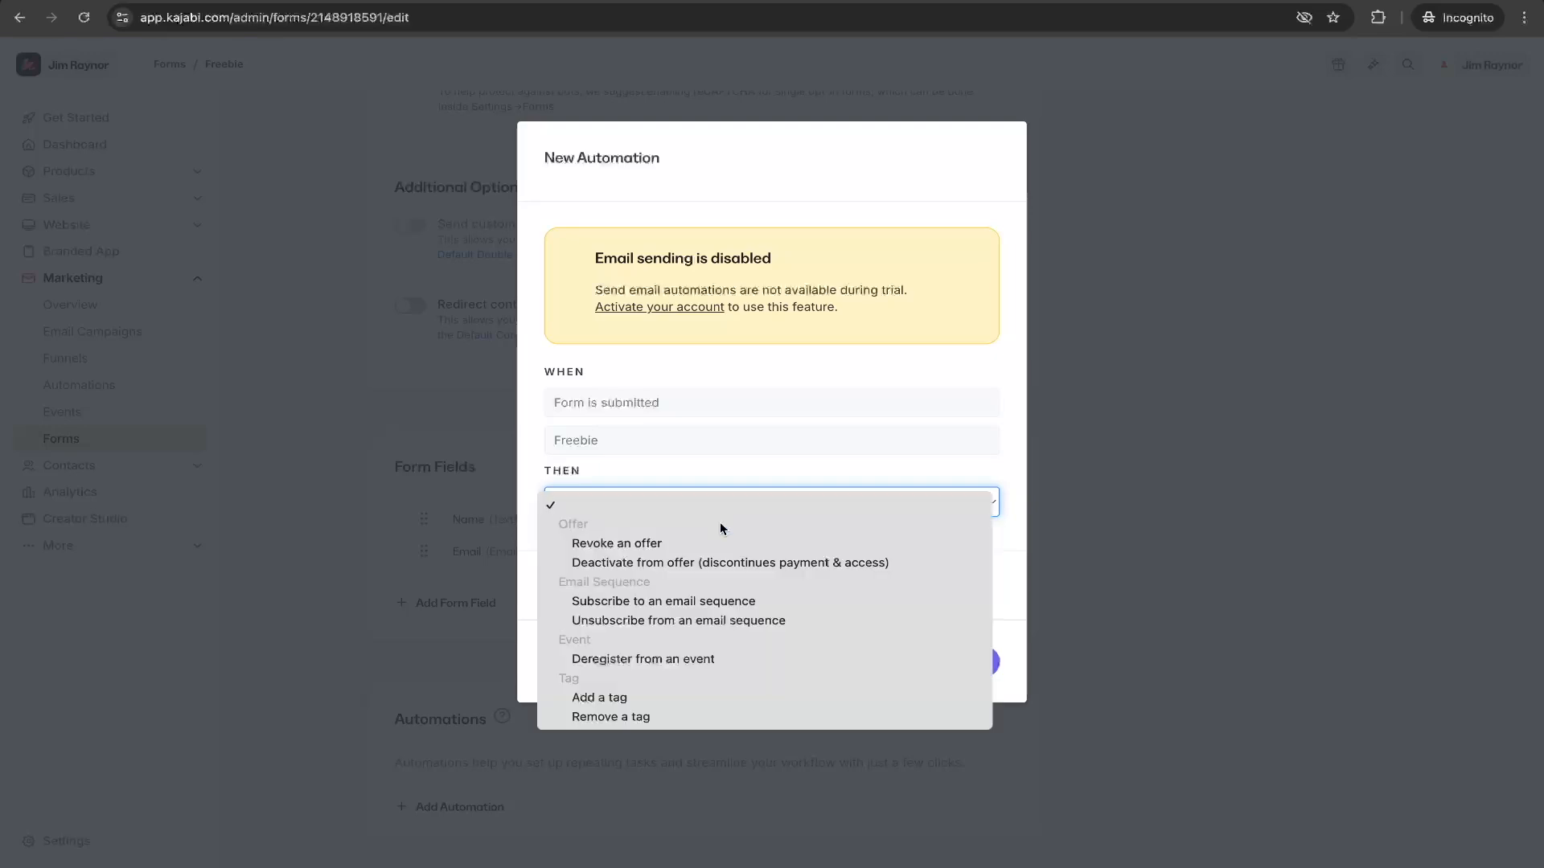
left_click(1016, 536)
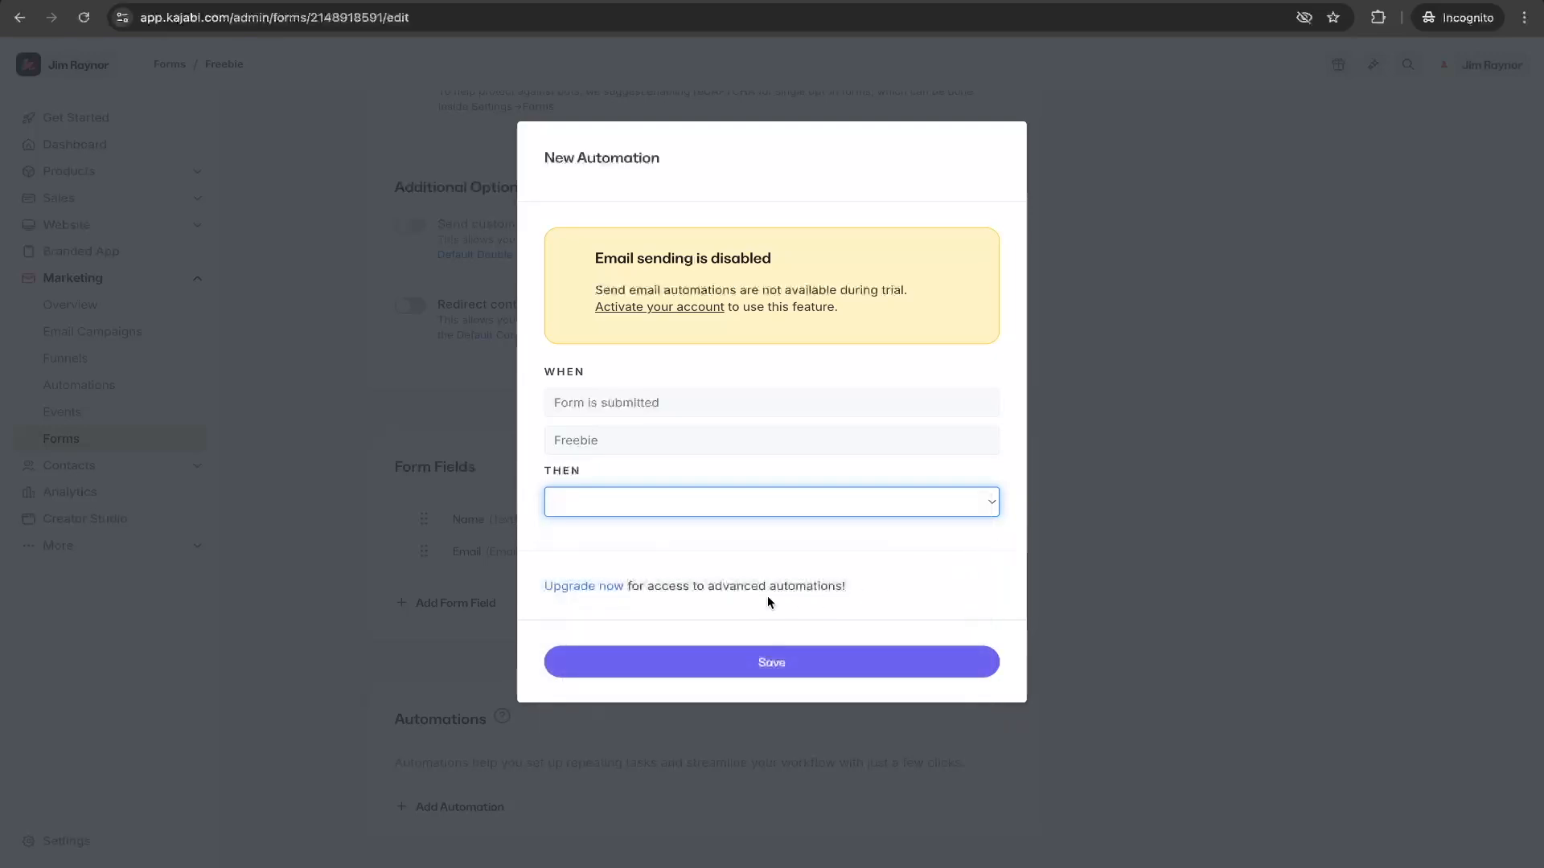
left_click(823, 509)
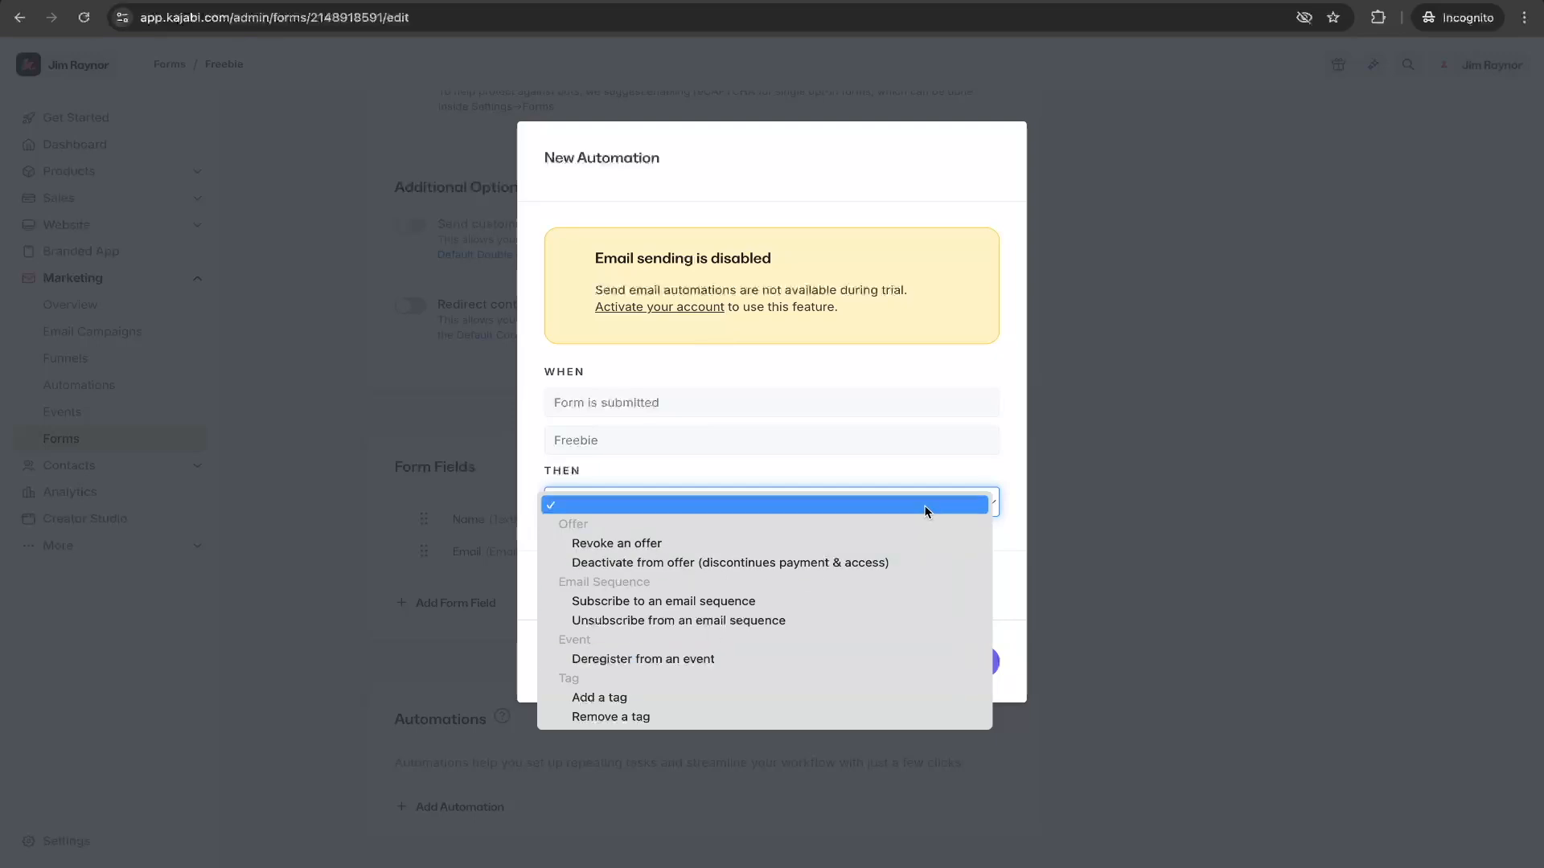
left_click(1001, 465)
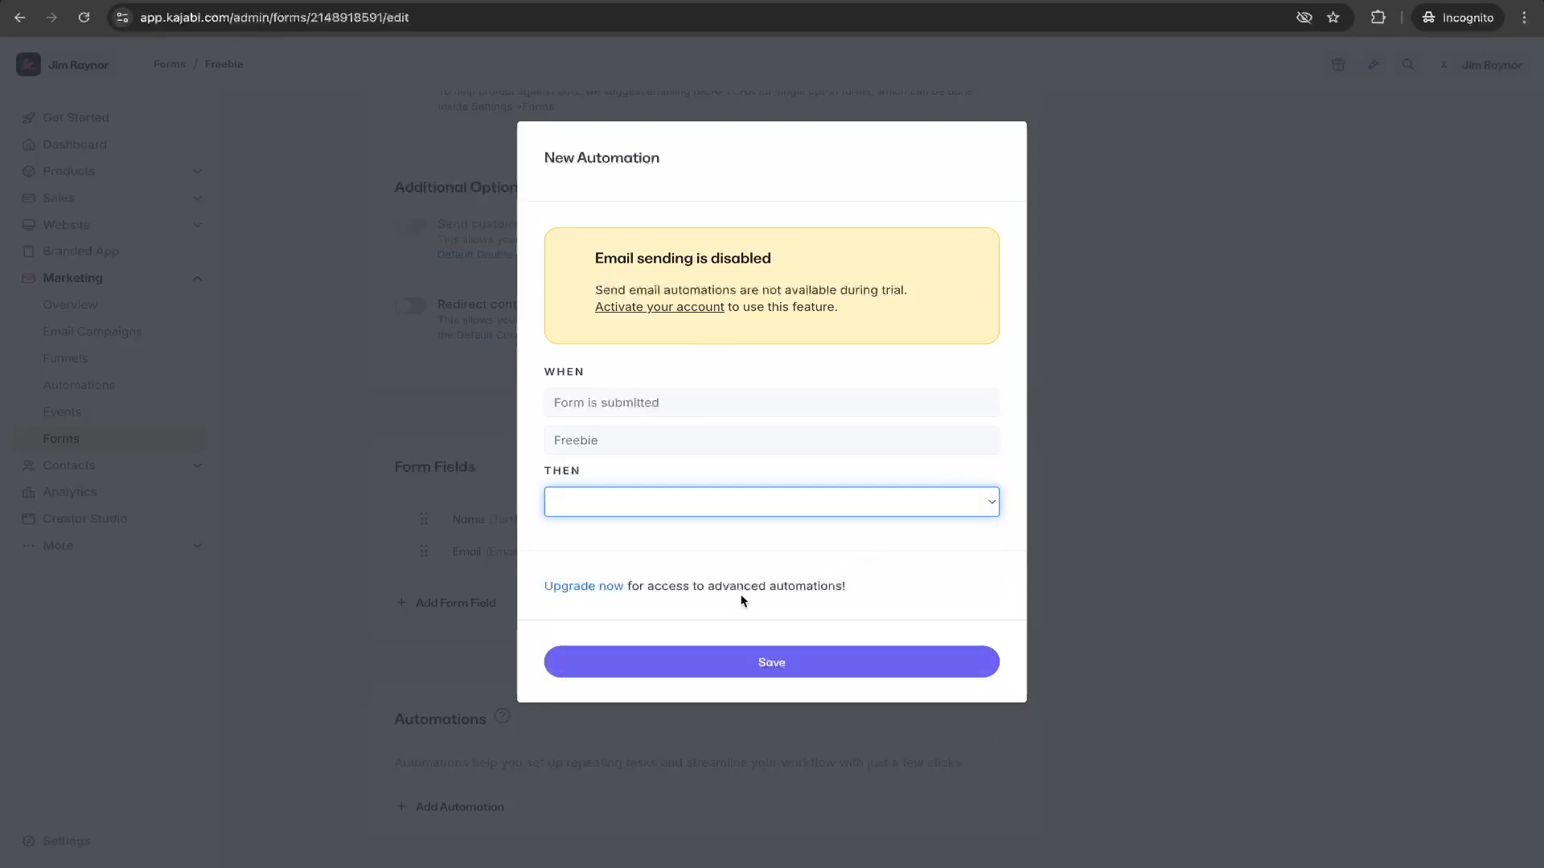
left_click_drag(723, 588, 895, 592)
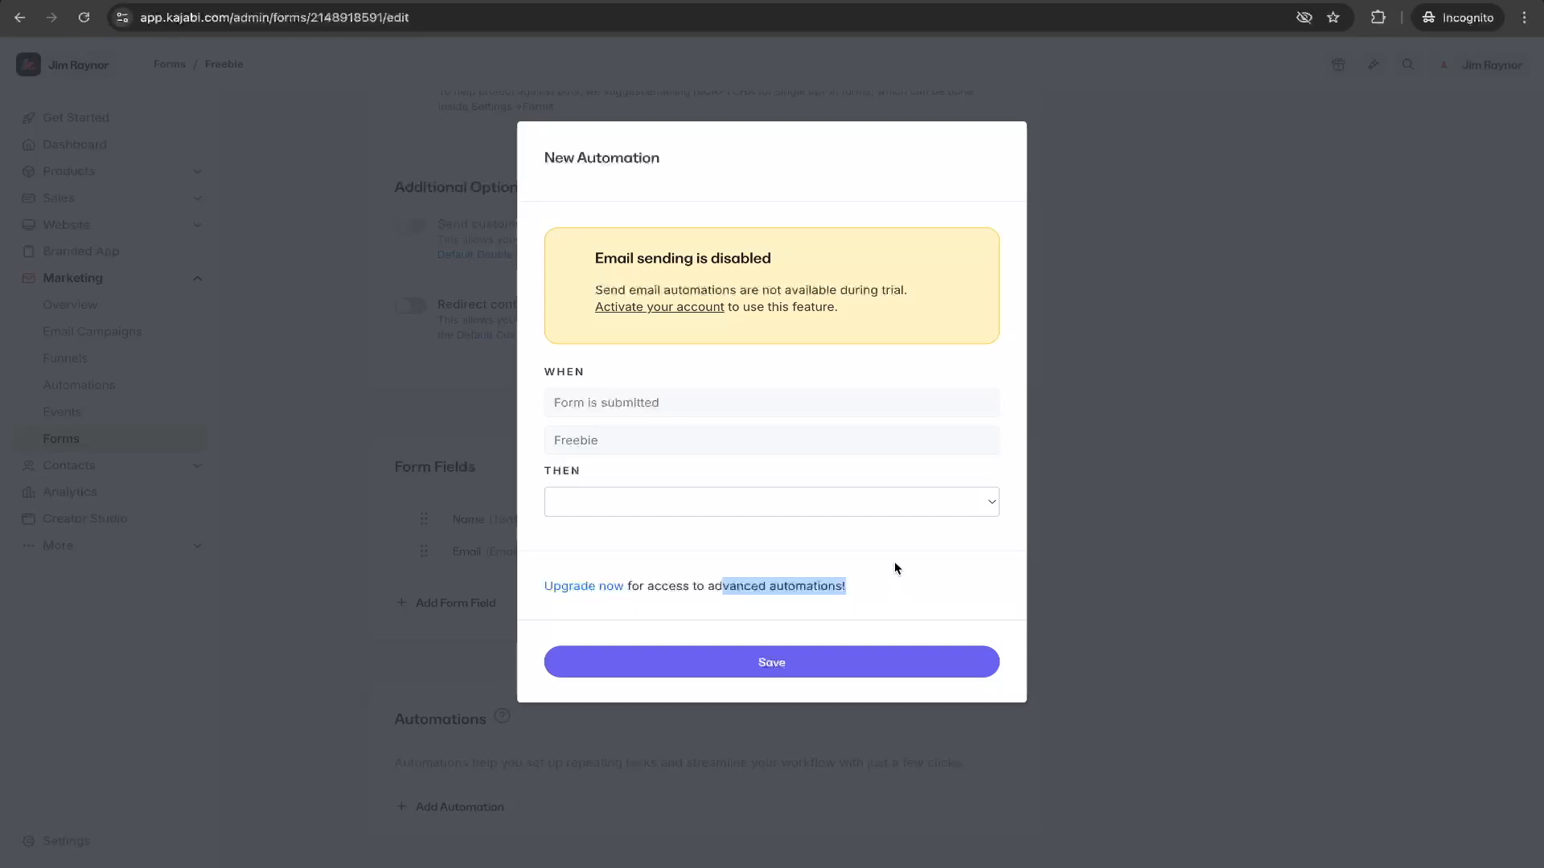
- Set the automation's action to Add a tag and create a new tag named Freebie for it
left_click(615, 502)
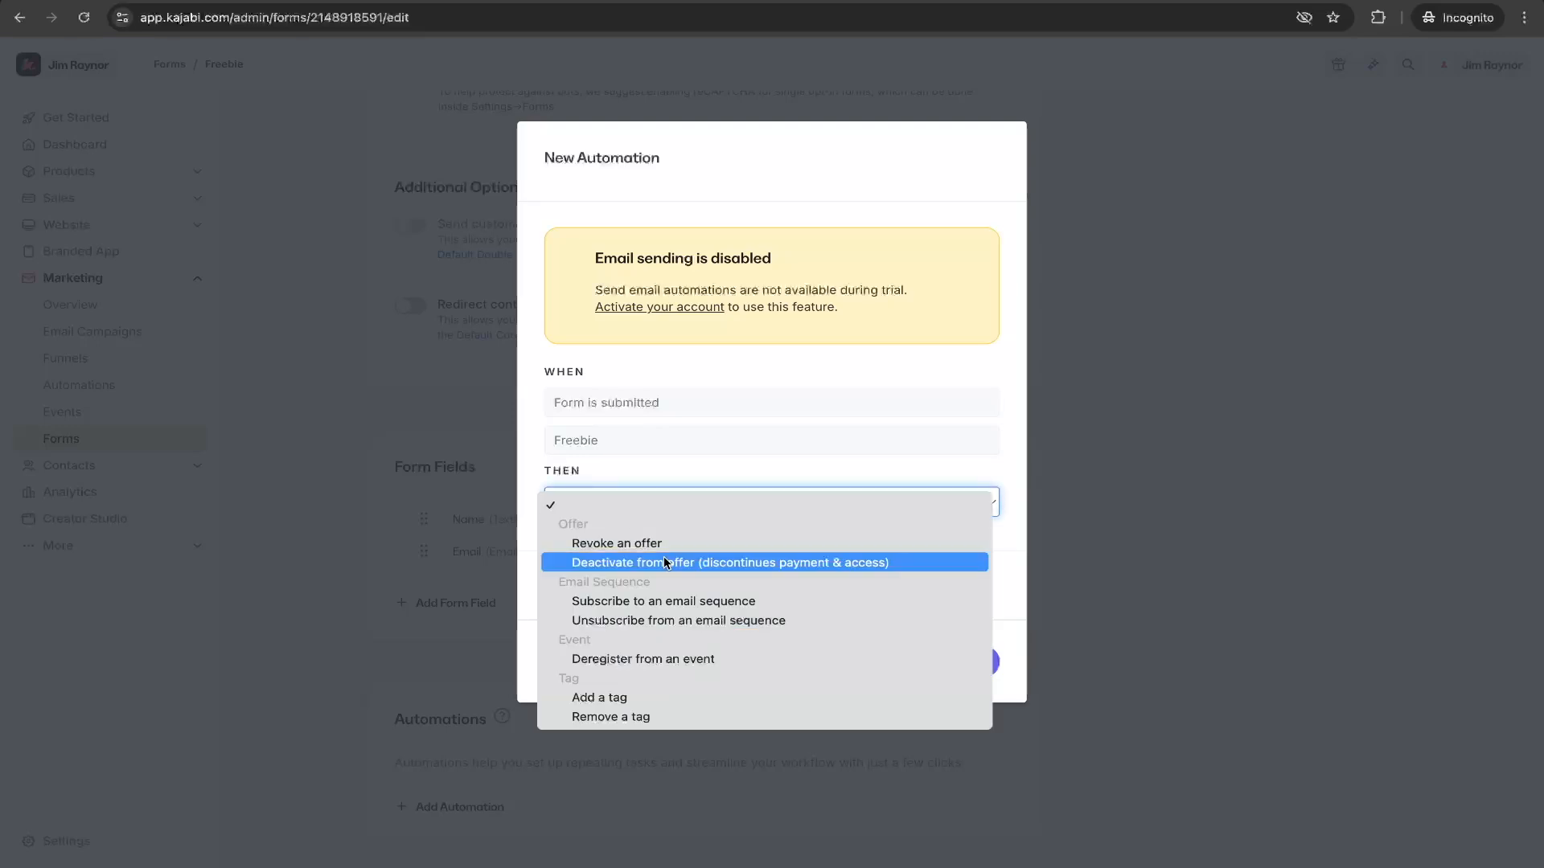
left_click(621, 698)
left_click(612, 543)
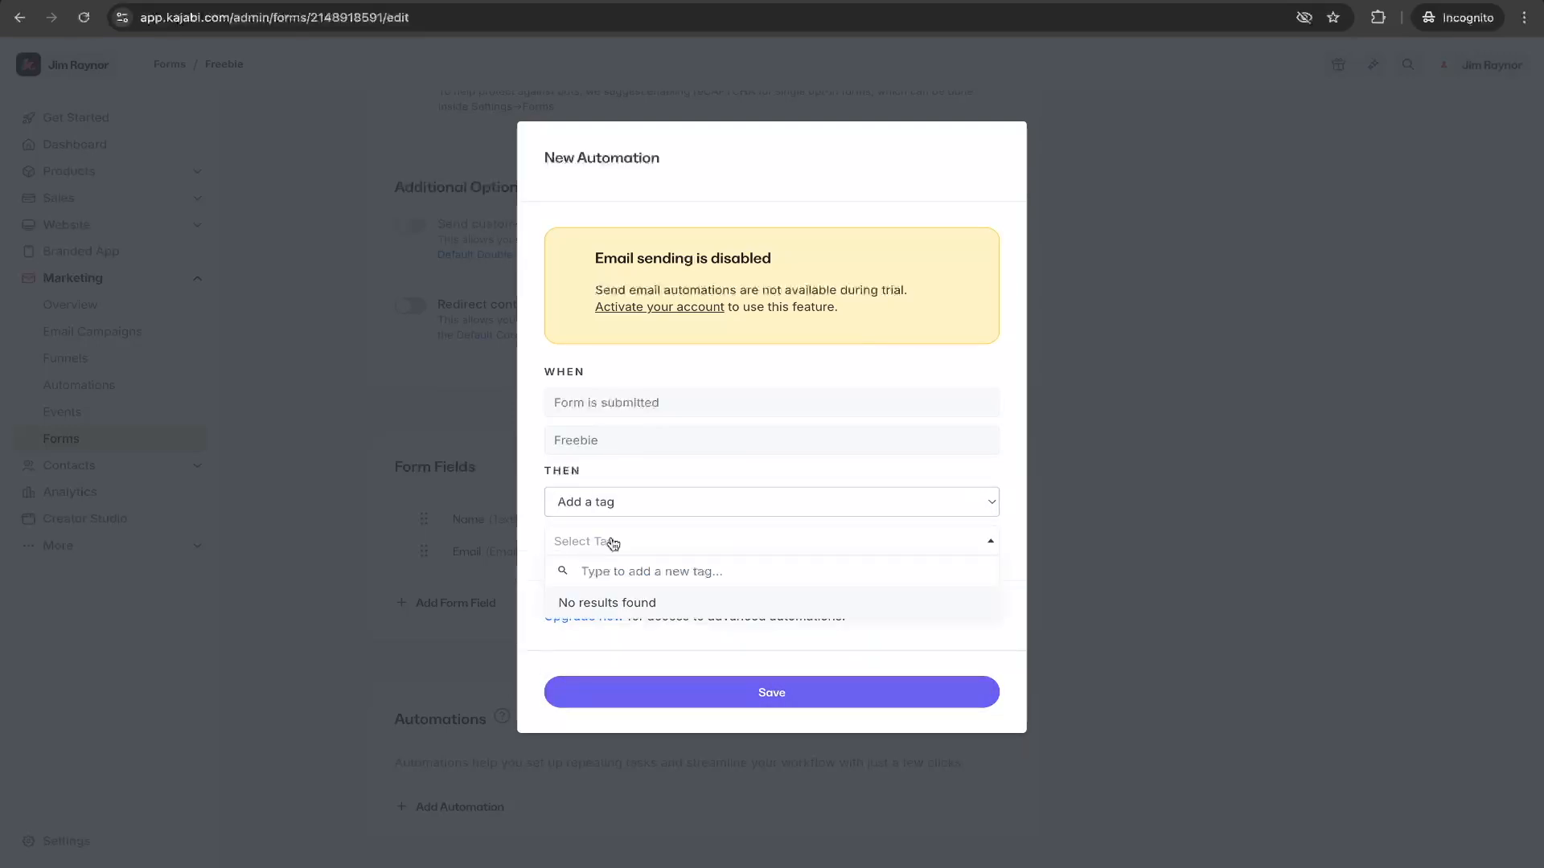
type("Freebie")
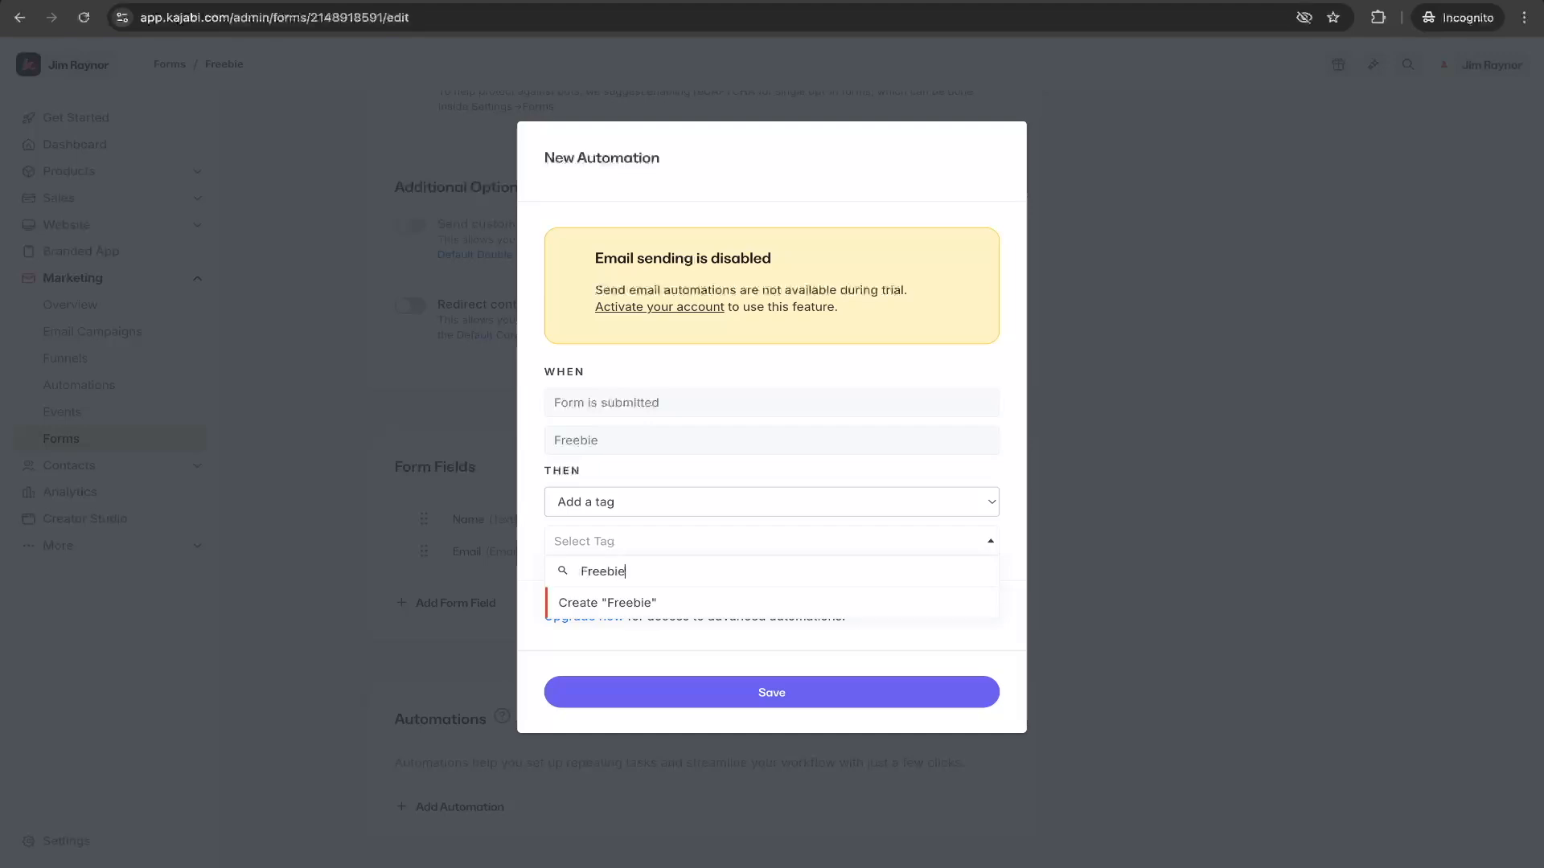
left_click(586, 608)
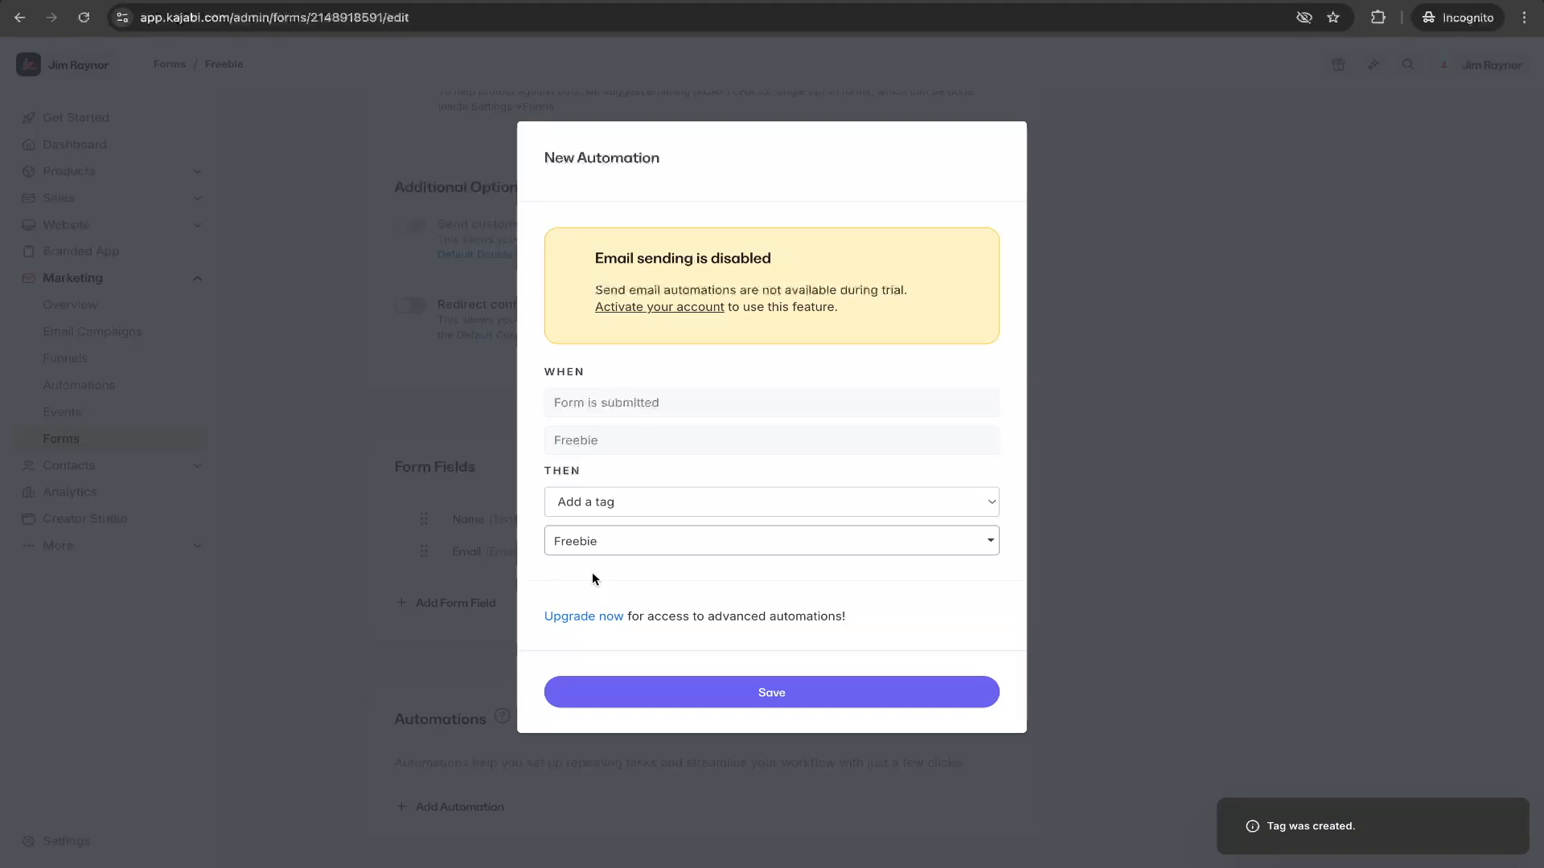
left_click(613, 550)
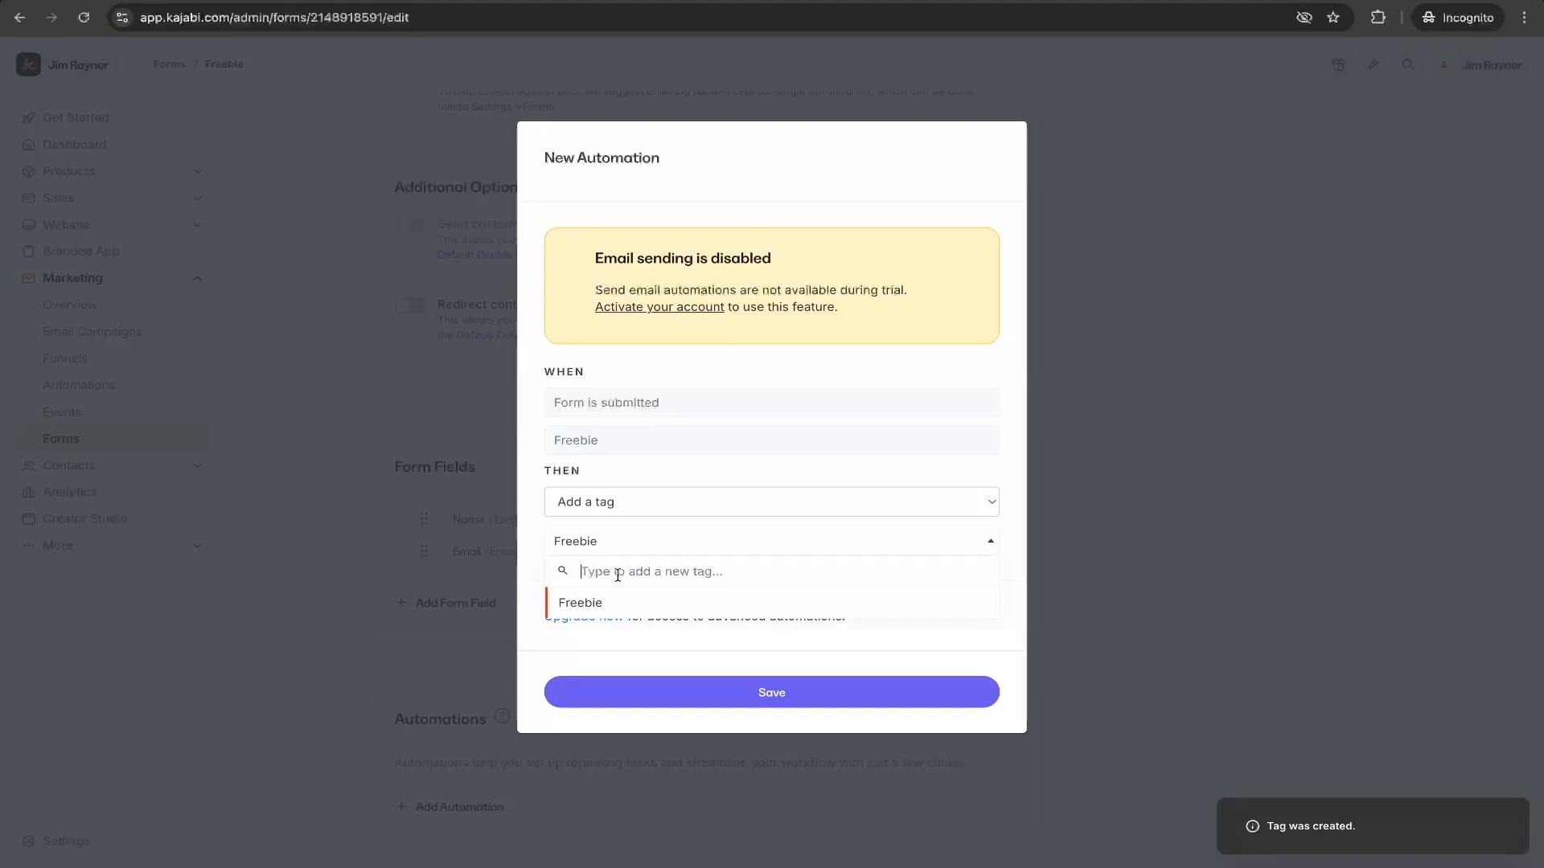
type("May")
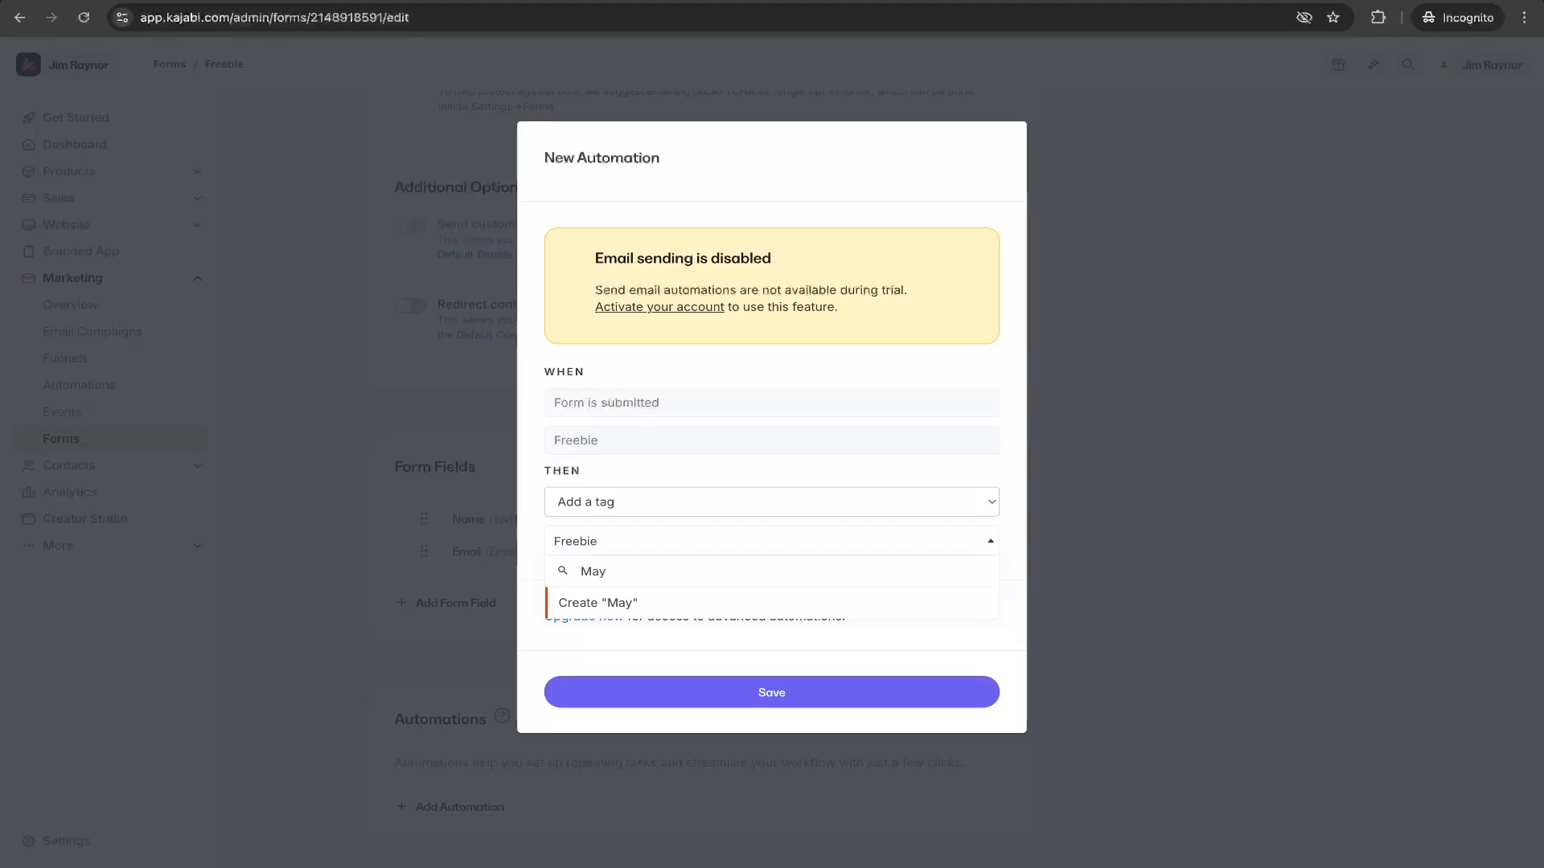
left_click(536, 570)
left_click(590, 550)
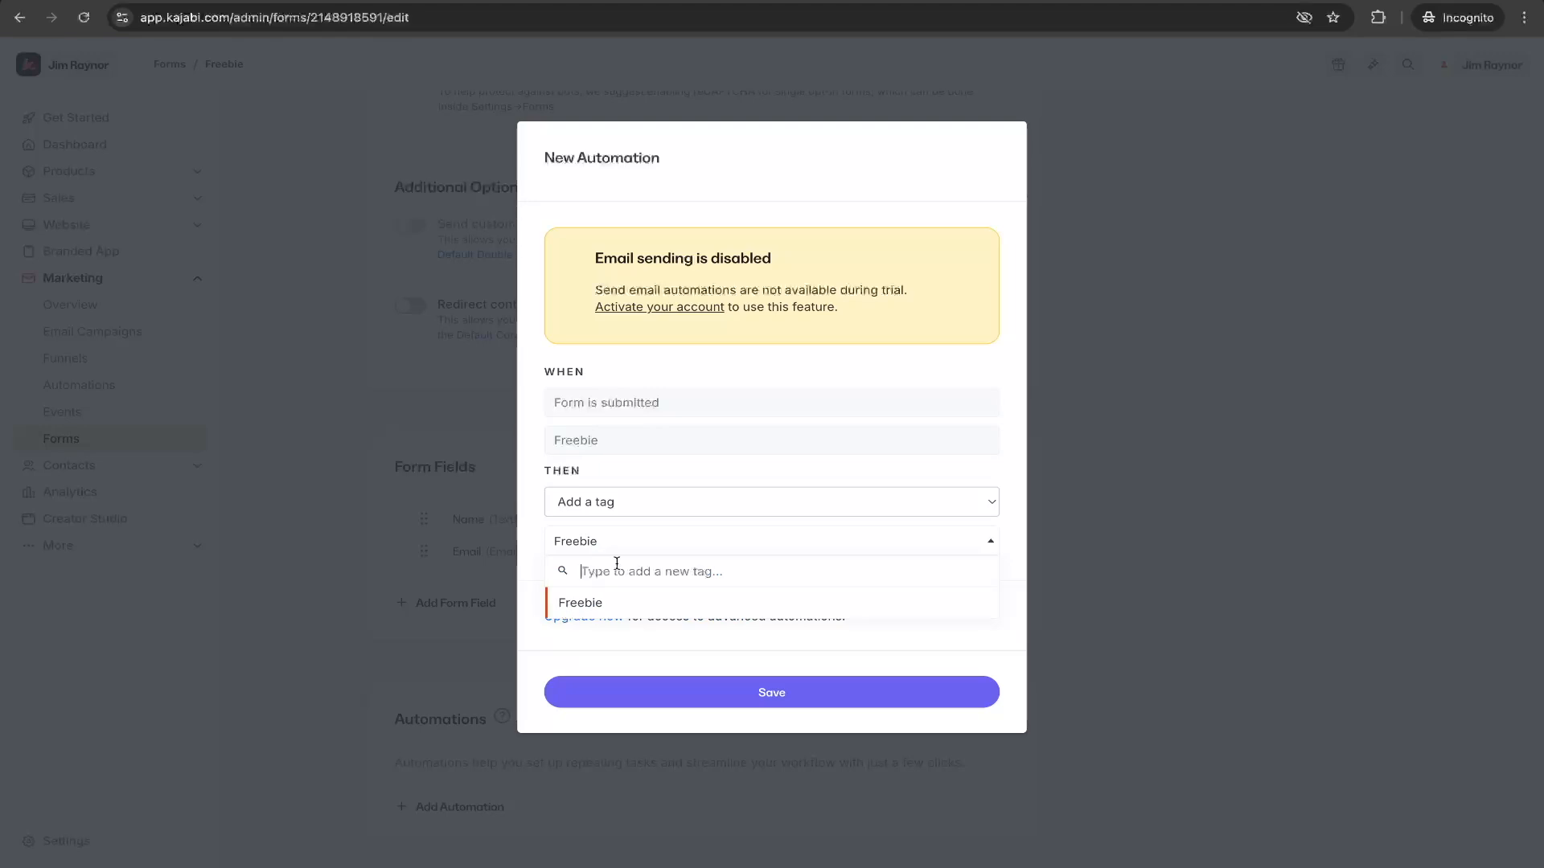
type("May")
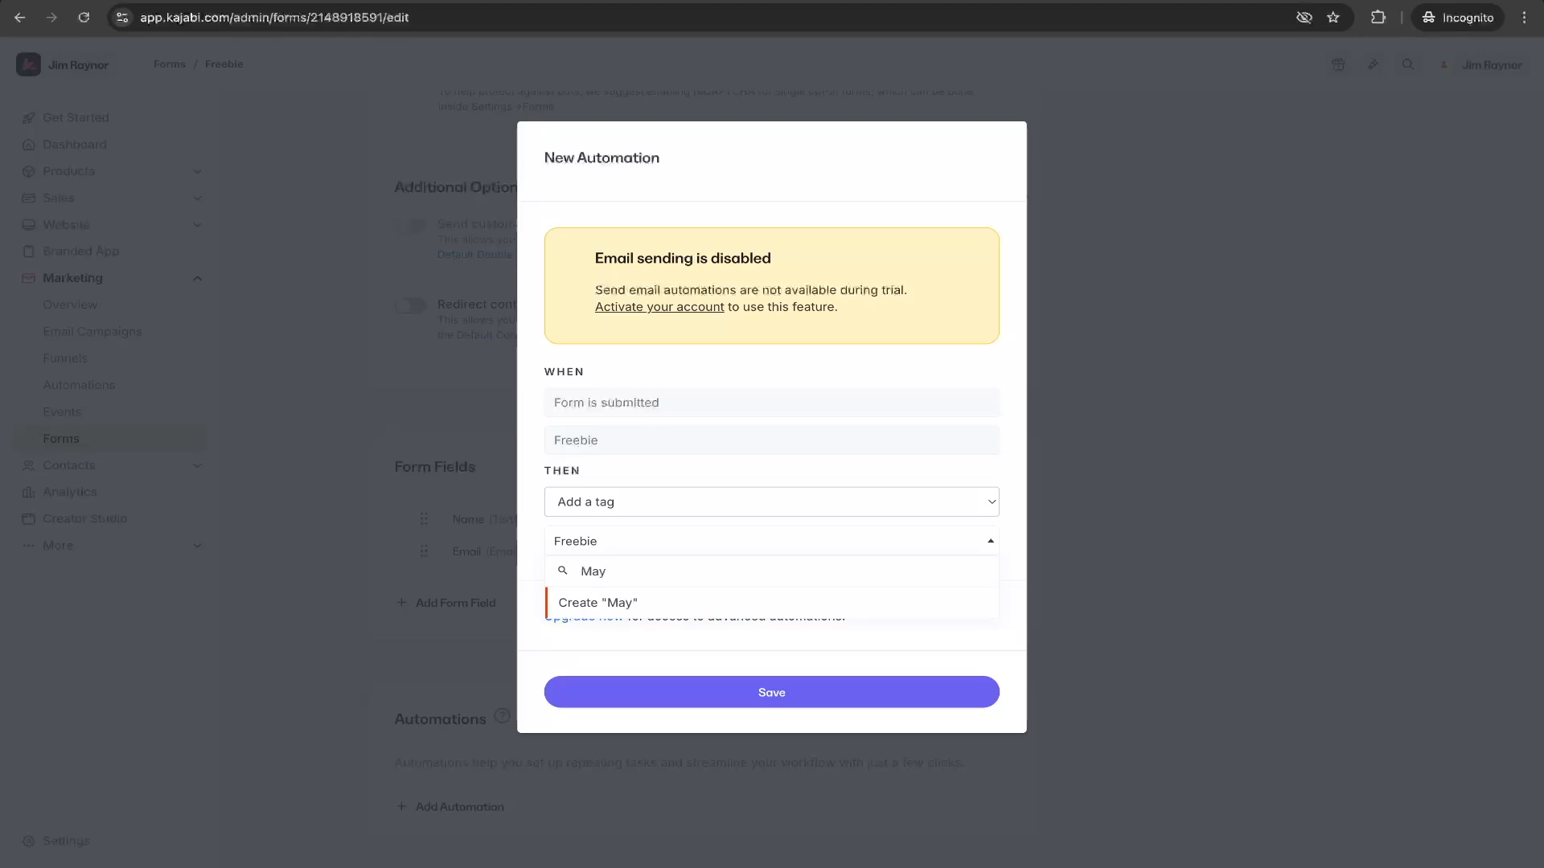
left_click(528, 553)
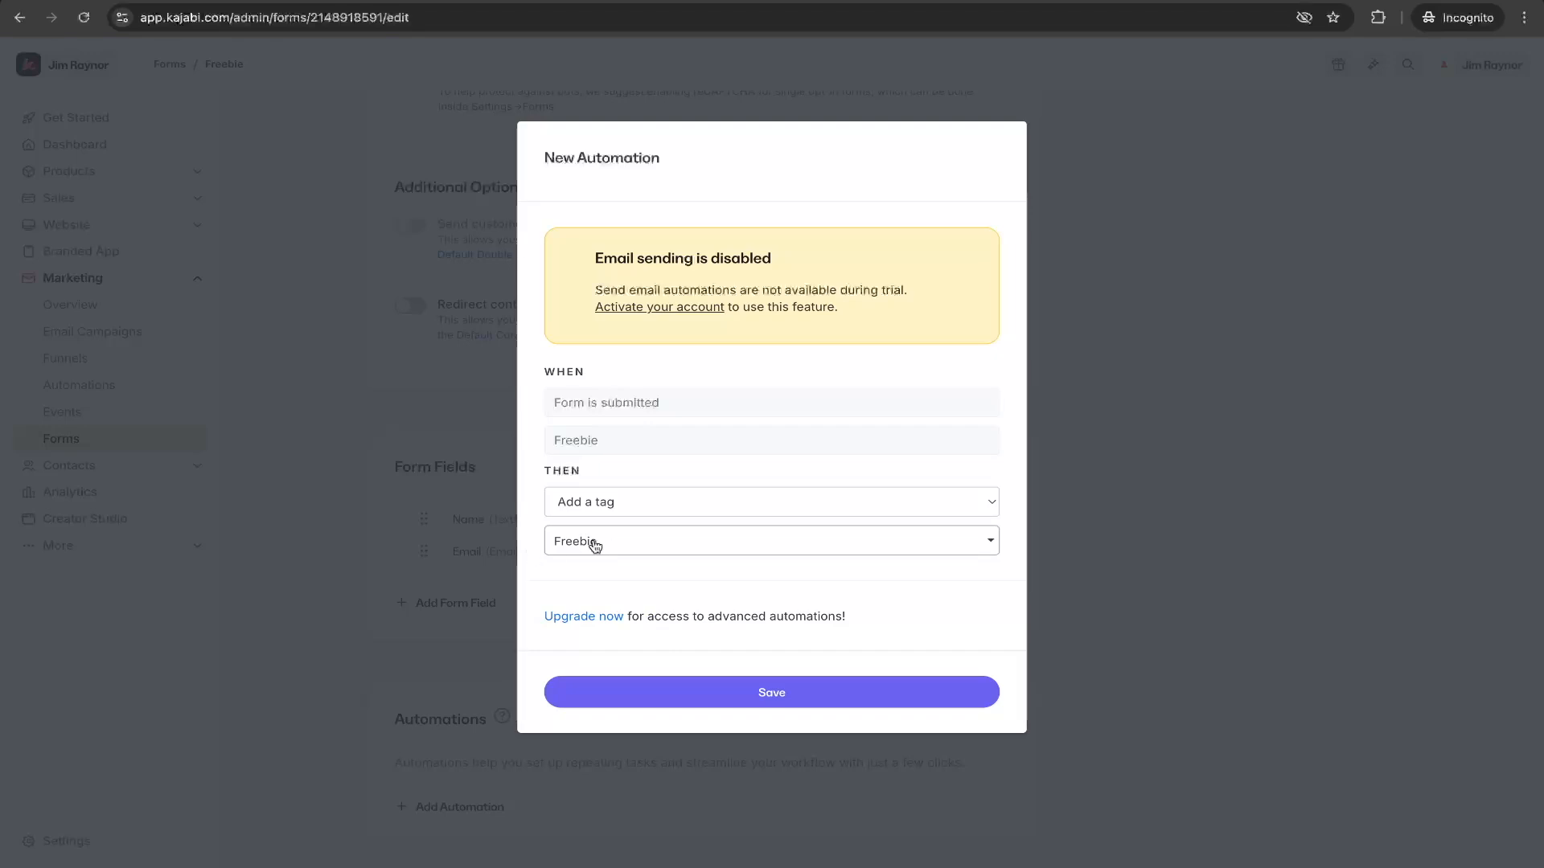
left_click(595, 546)
left_click(534, 538)
- Save the new automation and check its entry in the form's automations list
left_click(784, 704)
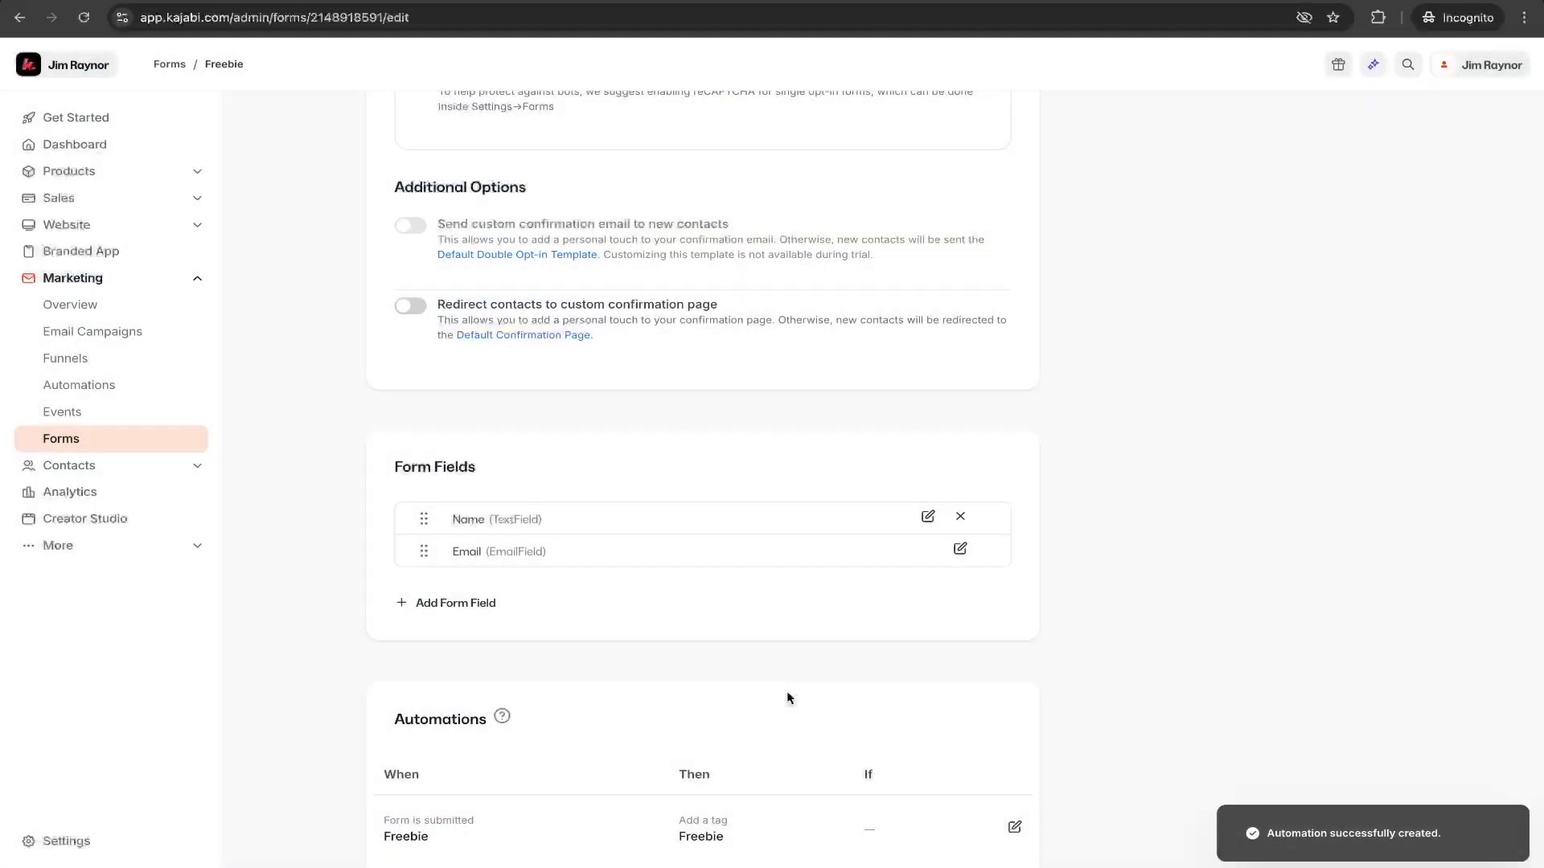
scroll(789, 697, "down", 2)
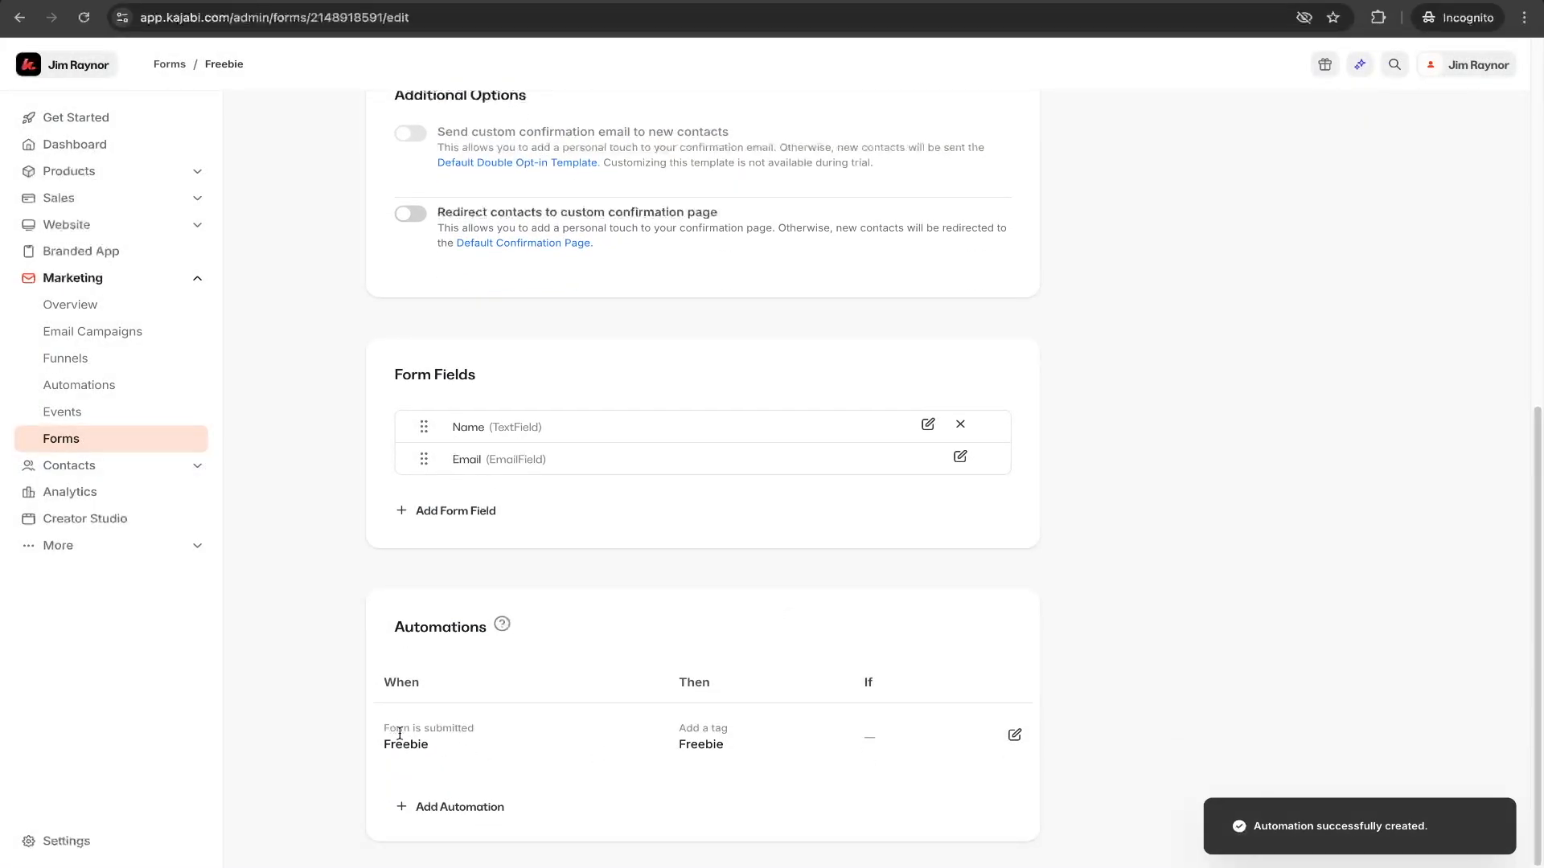
scroll(666, 726, "up", 10)
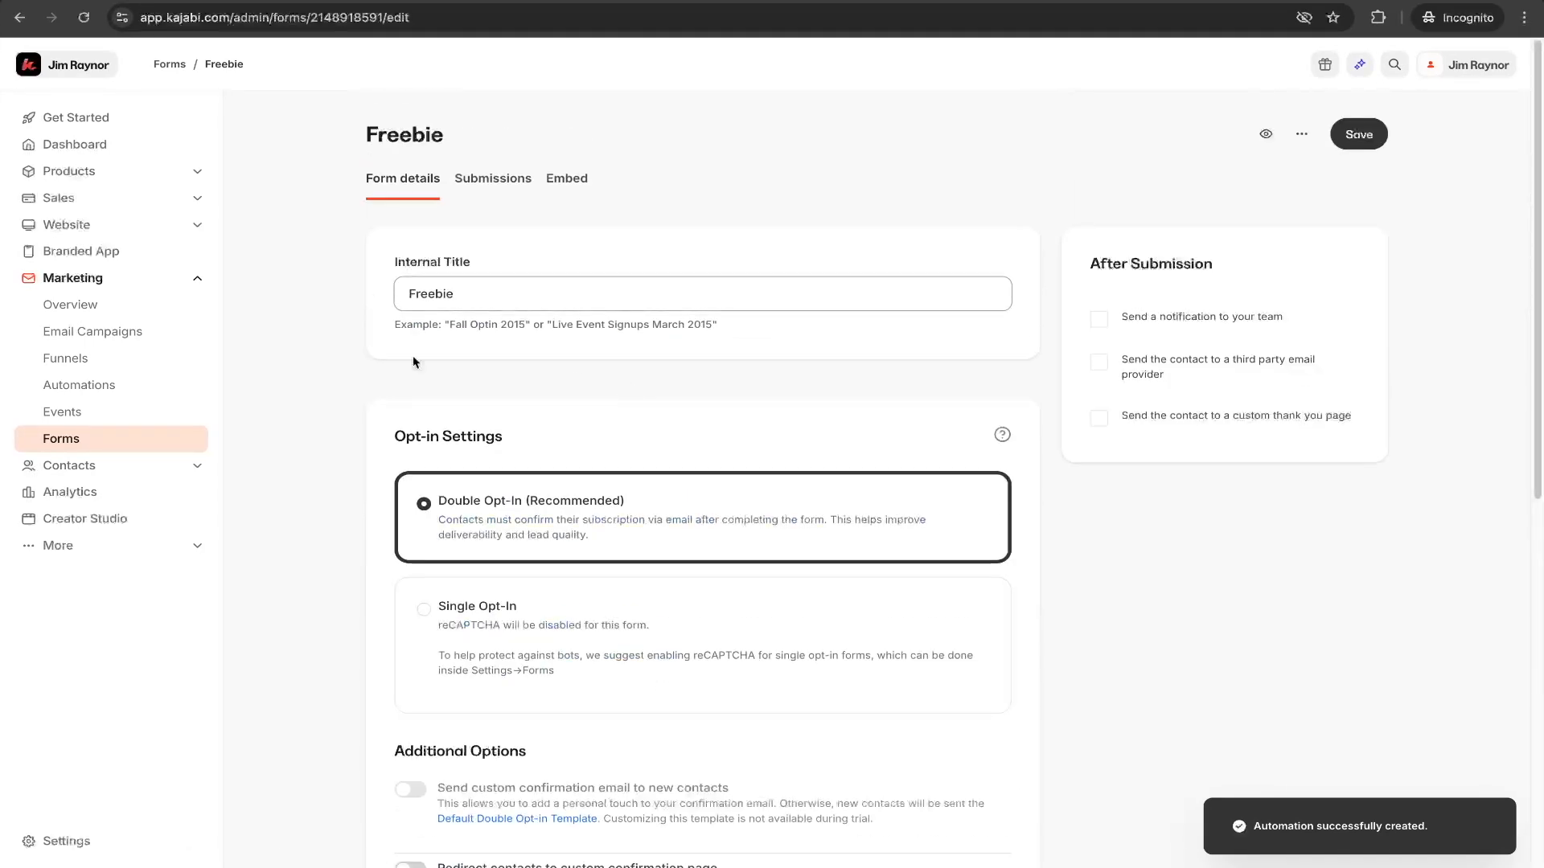
scroll(413, 361, "down", 8)
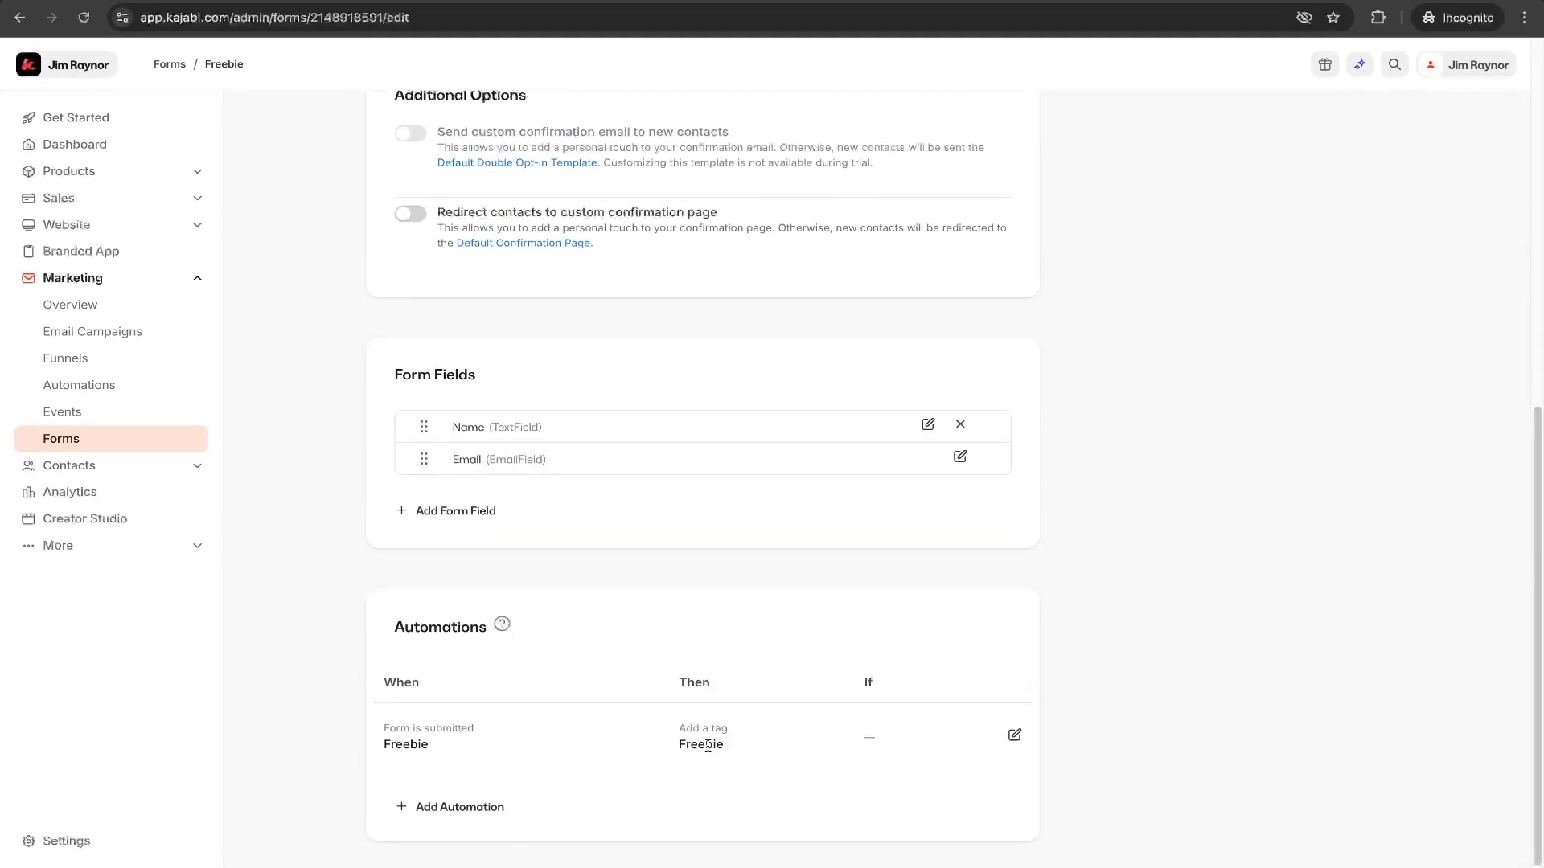